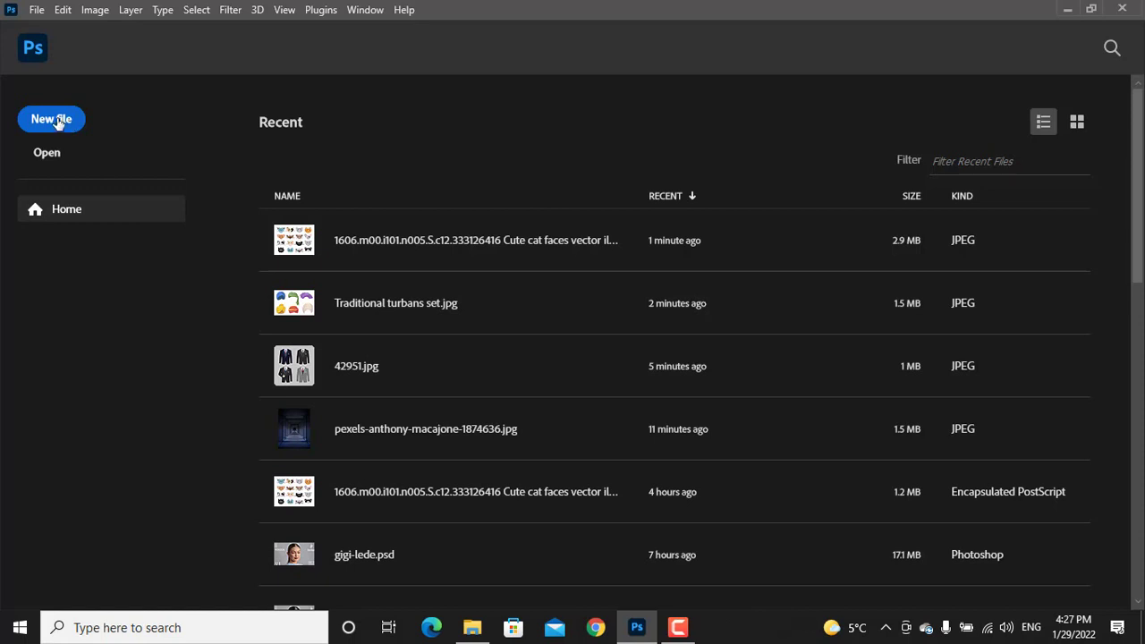
Step: Create a new blank document from the Custom 1080 × 1080 px, 72 ppi preset
click(51, 119)
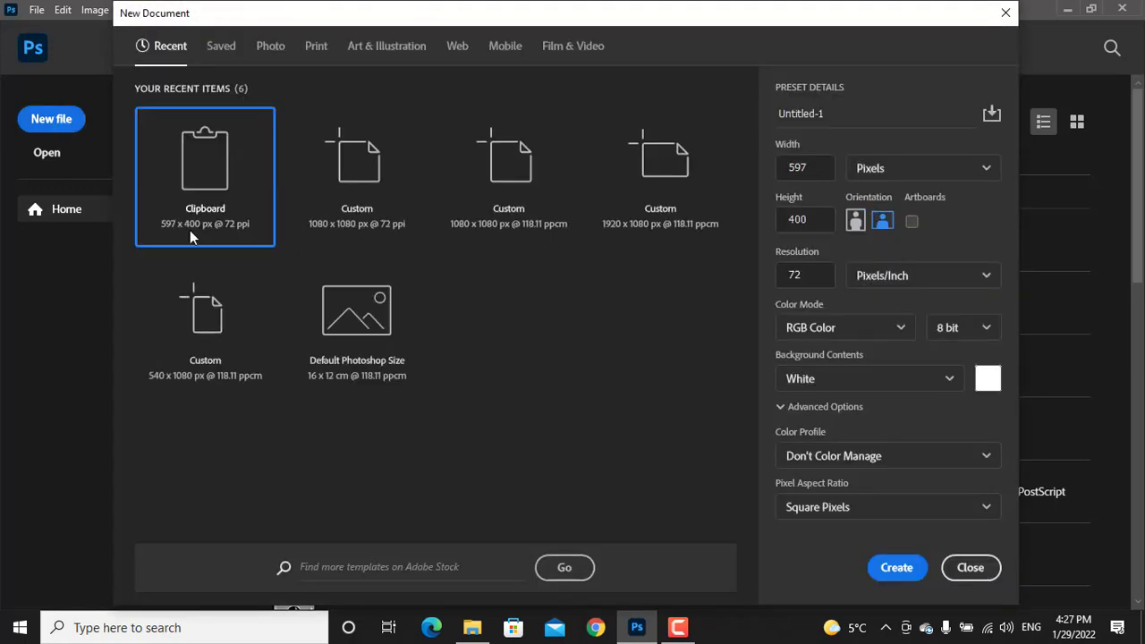
click(336, 215)
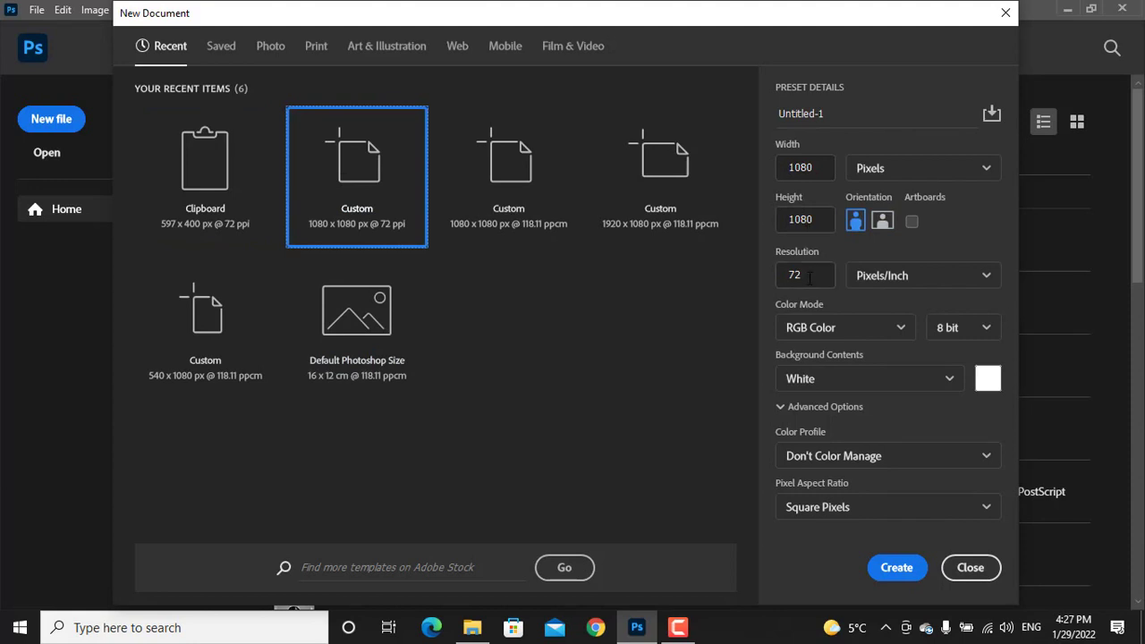
click(897, 567)
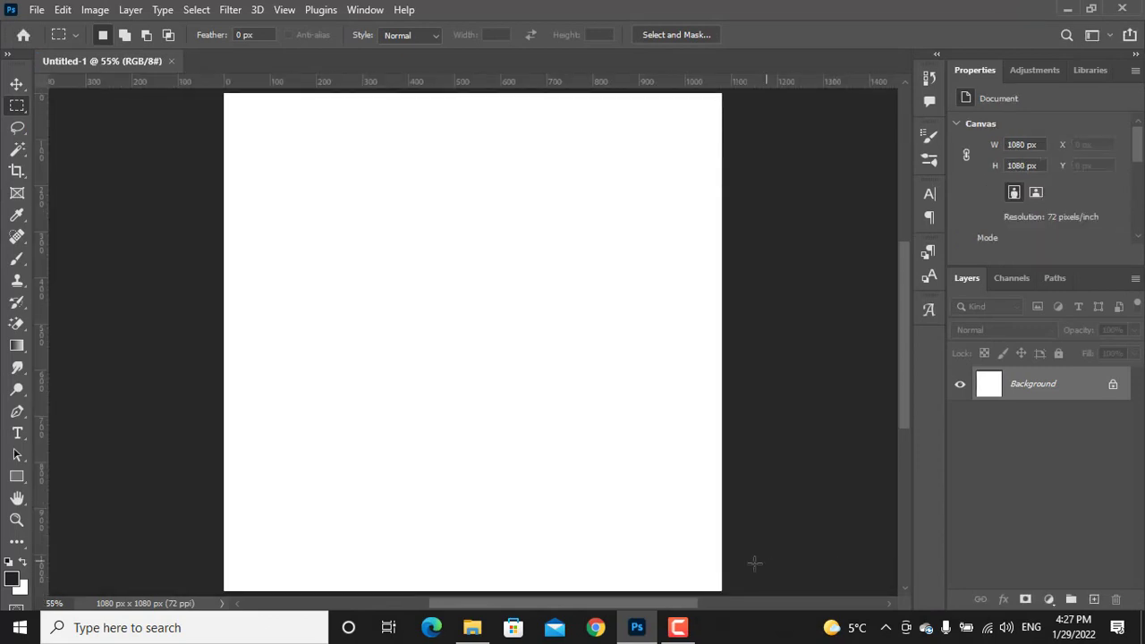
Step: Open NFT > BG in File Explorer and drag its four background images into Photoshop
click(472, 628)
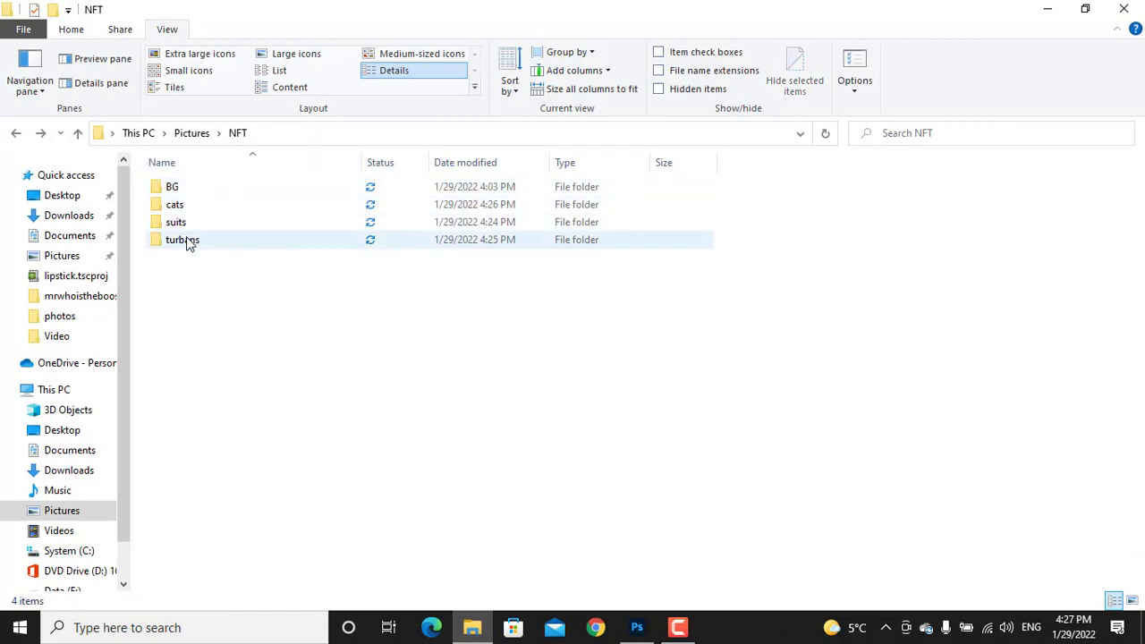
double_click(168, 187)
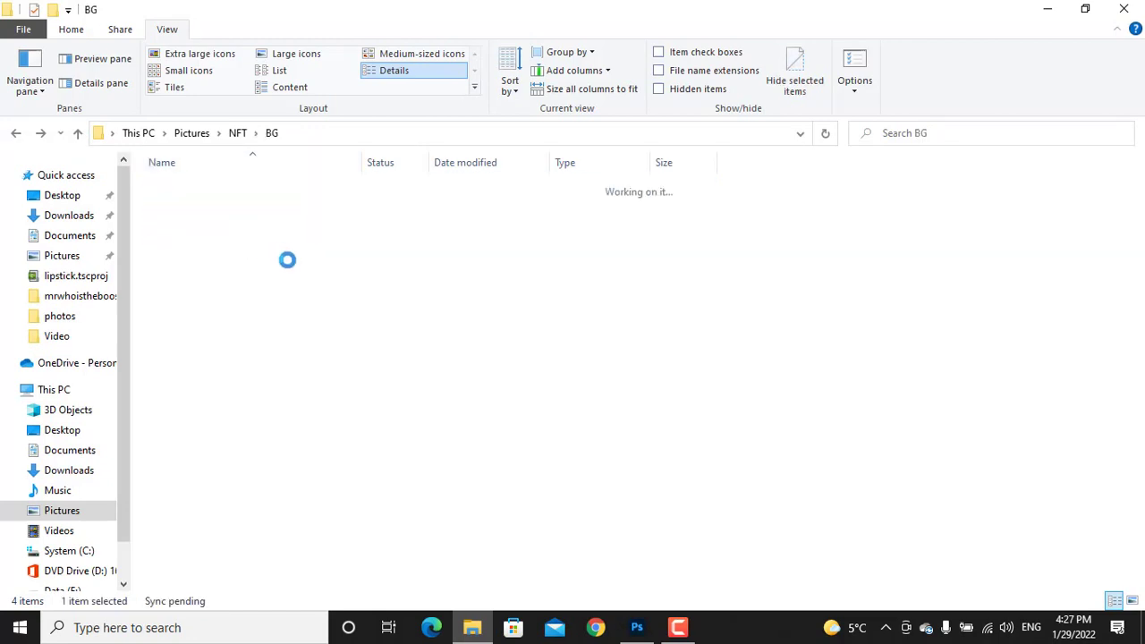
drag(503, 310, 188, 207)
drag(348, 294, 481, 352)
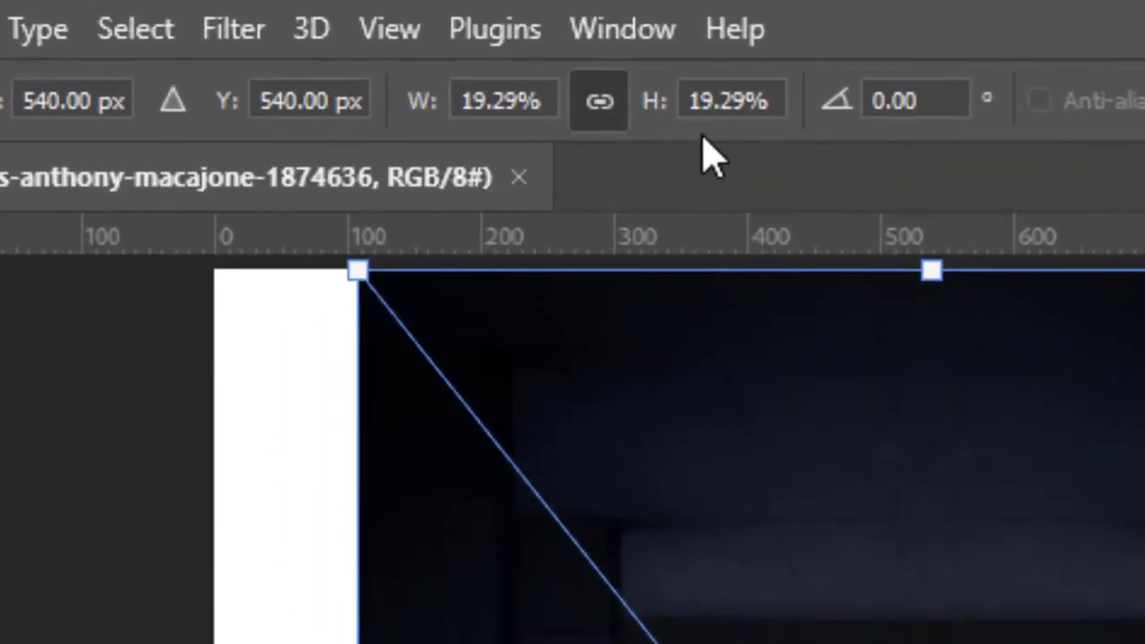
Step: With W/H linked, enlarge the corridor, tunnel, chair-room and pixabay chair images to cover the canvas
click(593, 122)
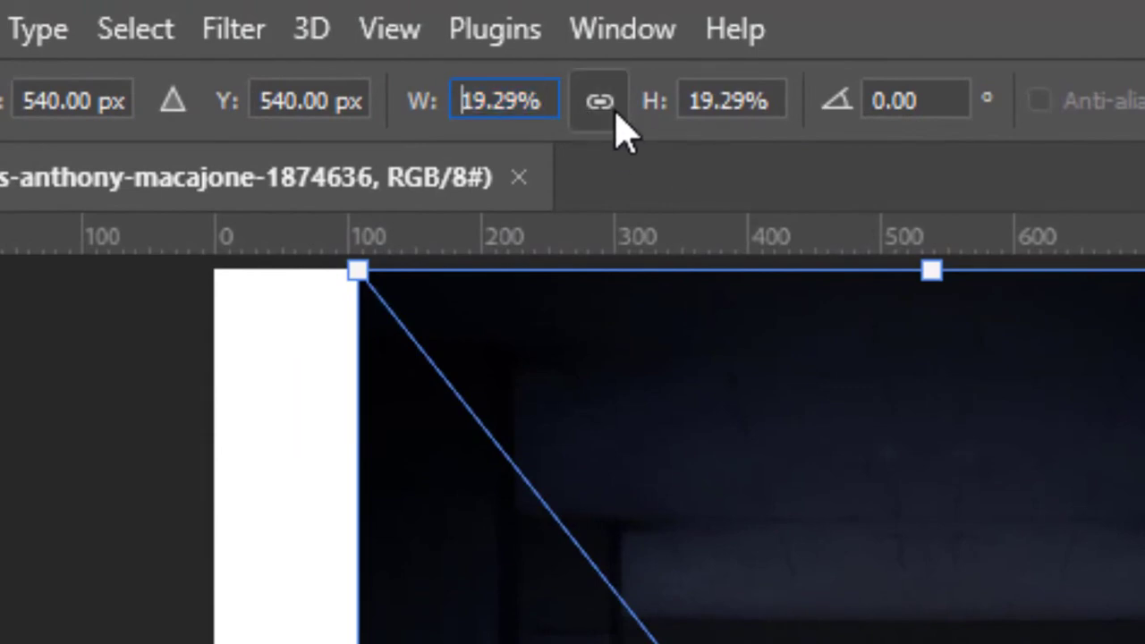
click(614, 113)
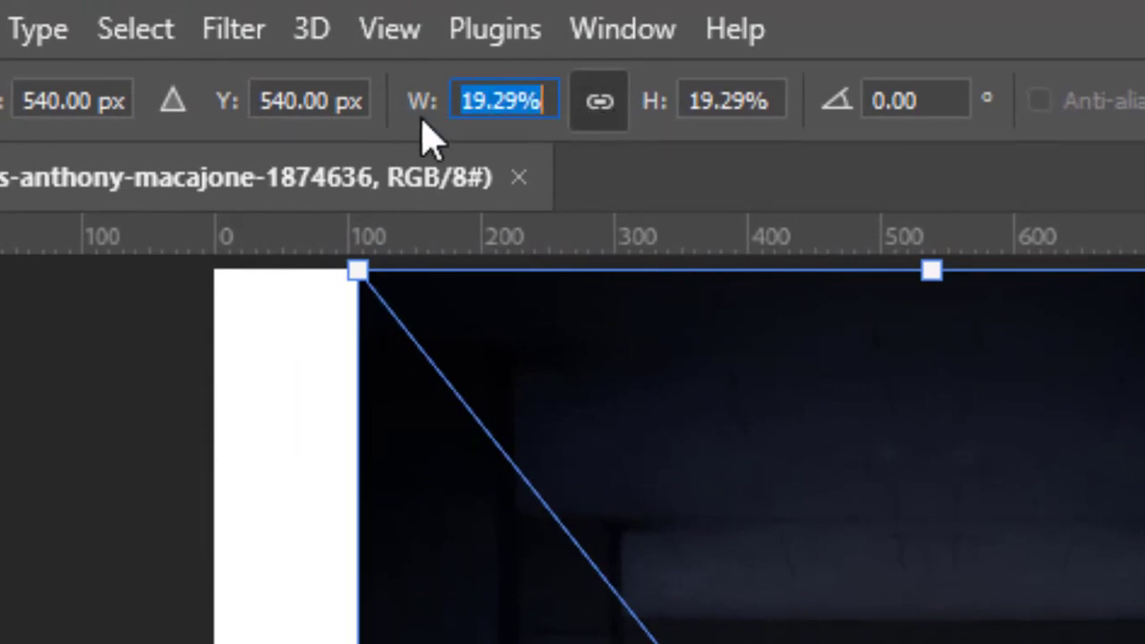
drag(414, 113, 447, 119)
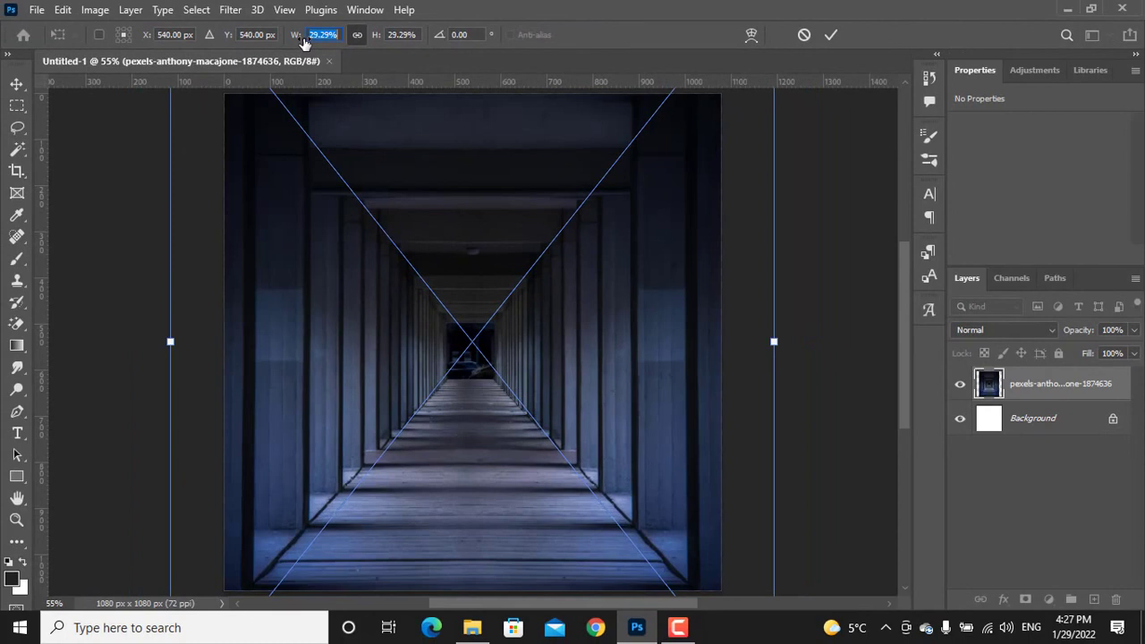
drag(304, 43, 303, 42)
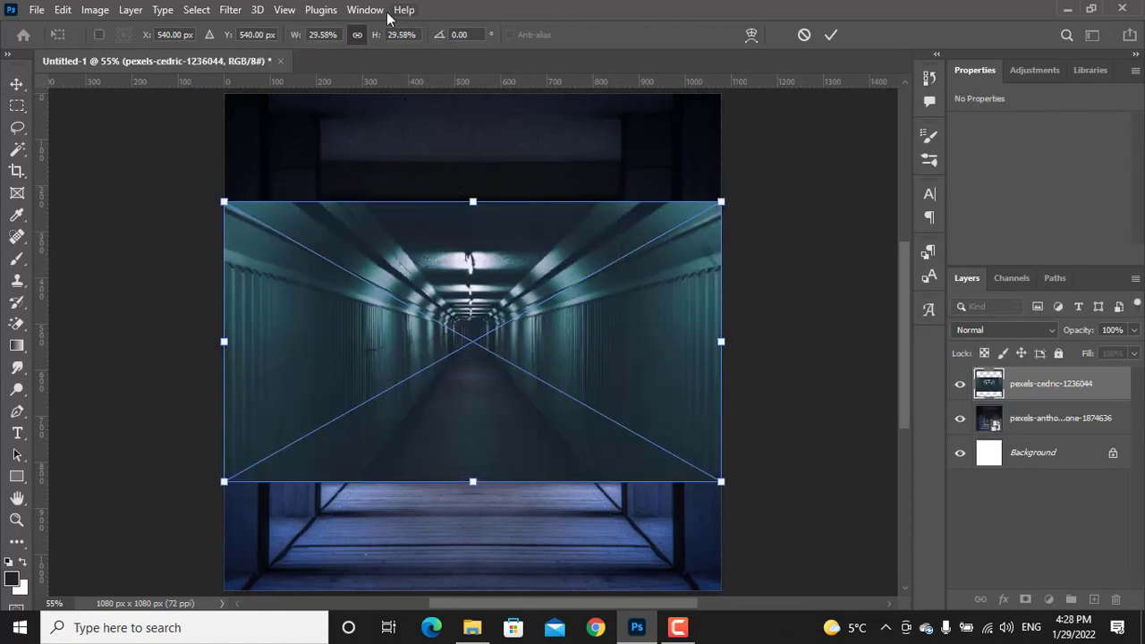
drag(290, 38, 312, 38)
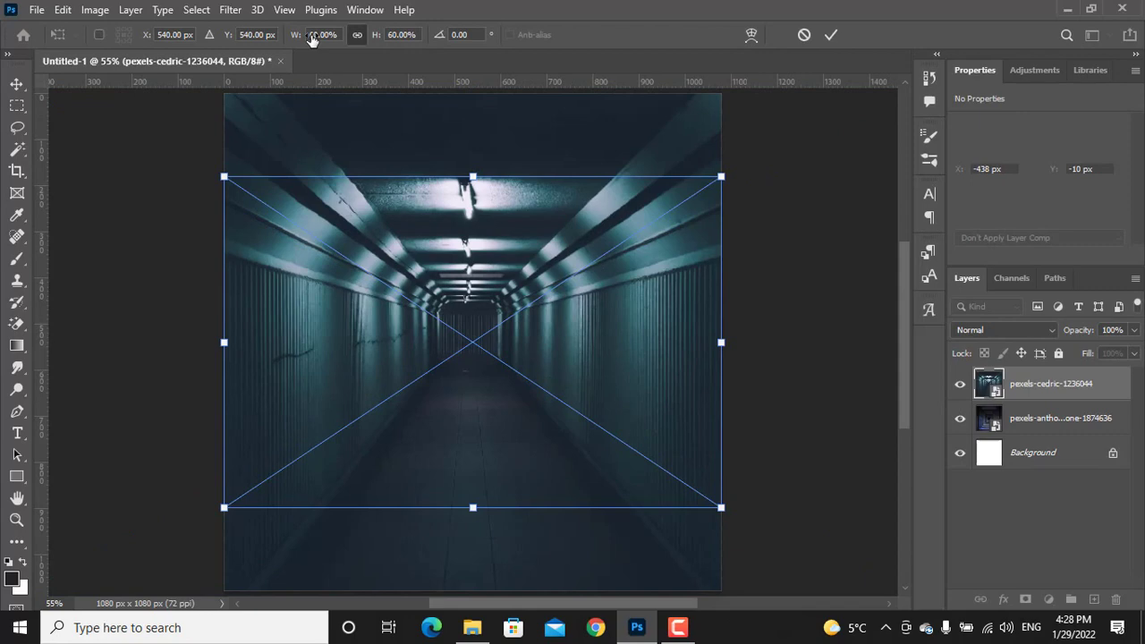
drag(307, 36, 326, 36)
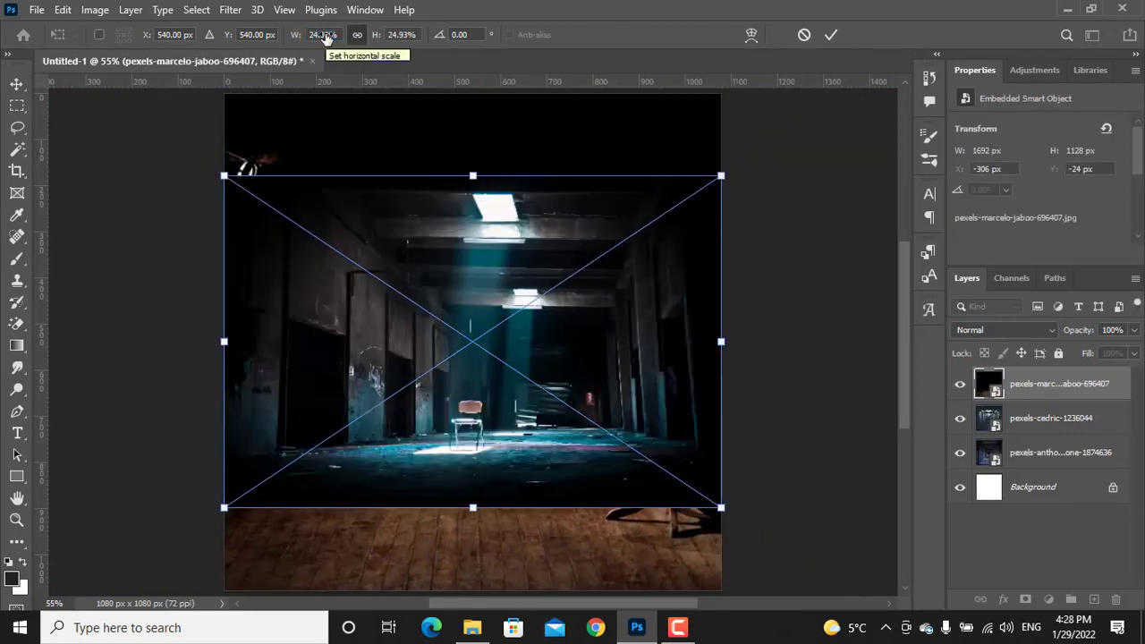
drag(301, 36, 311, 36)
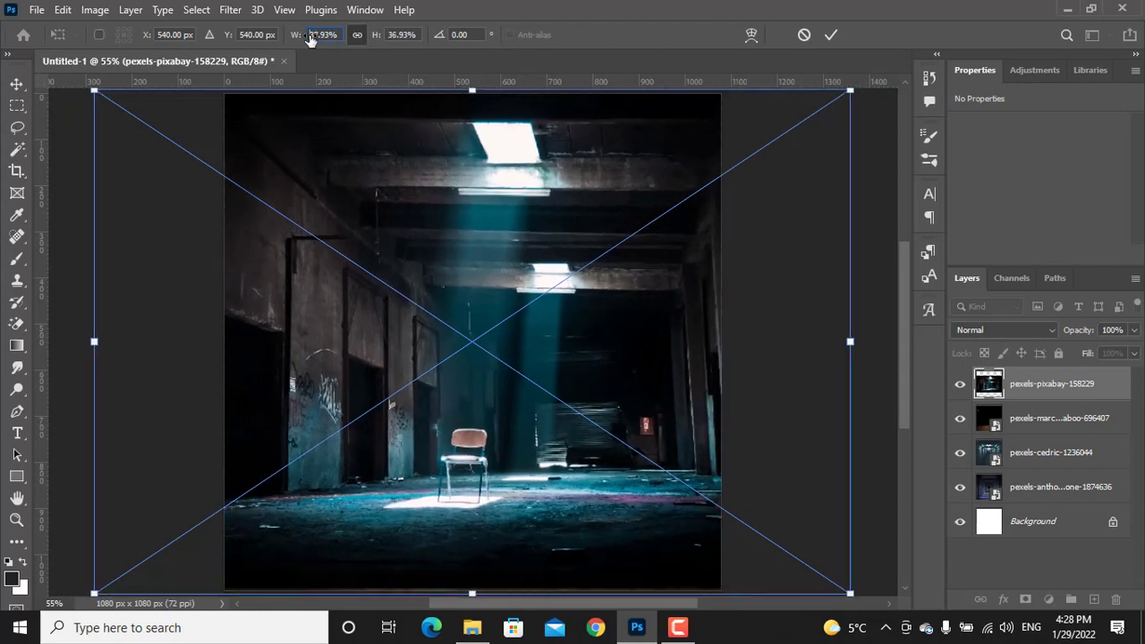
key(Return)
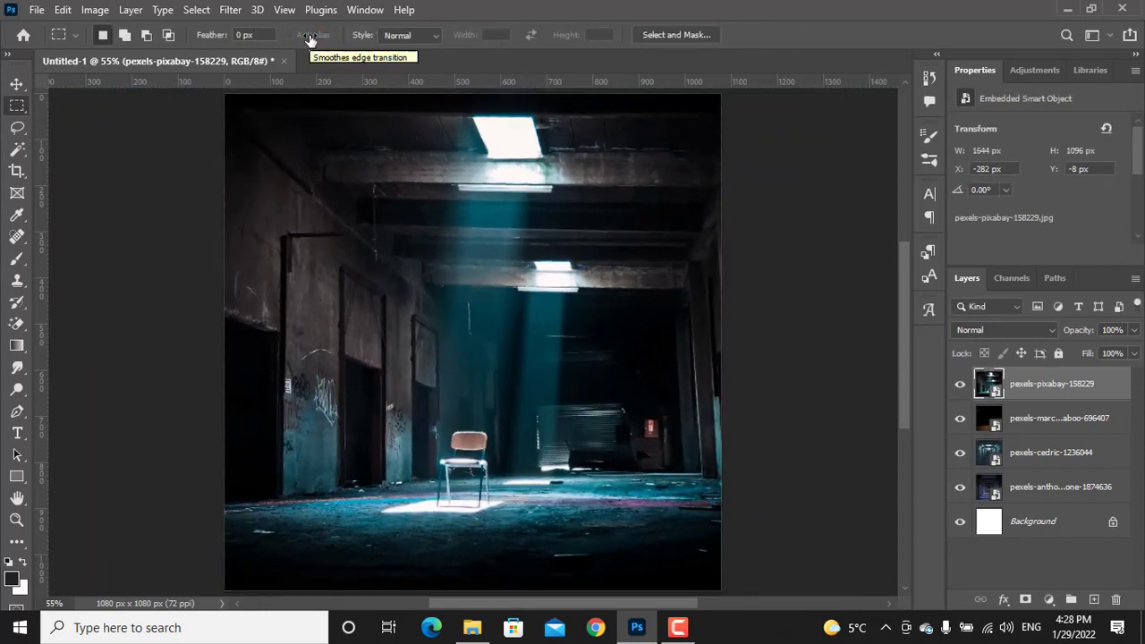
Step: Delete the white Background layer and group the four background photos as 'BG'
click(1035, 523)
key(Delete)
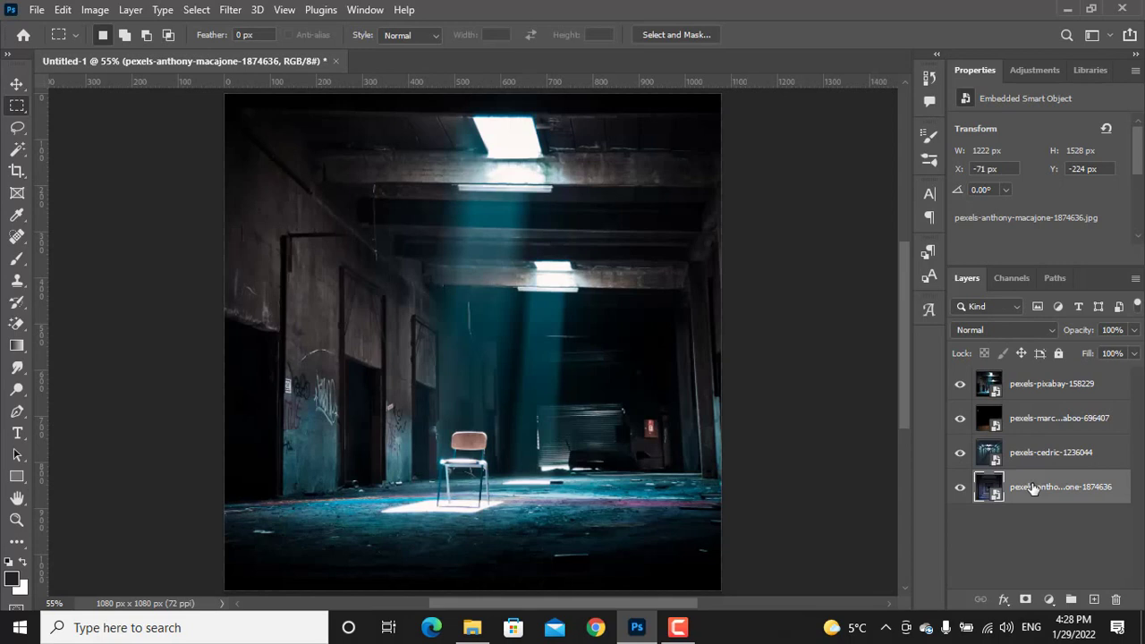
shift+click(1034, 392)
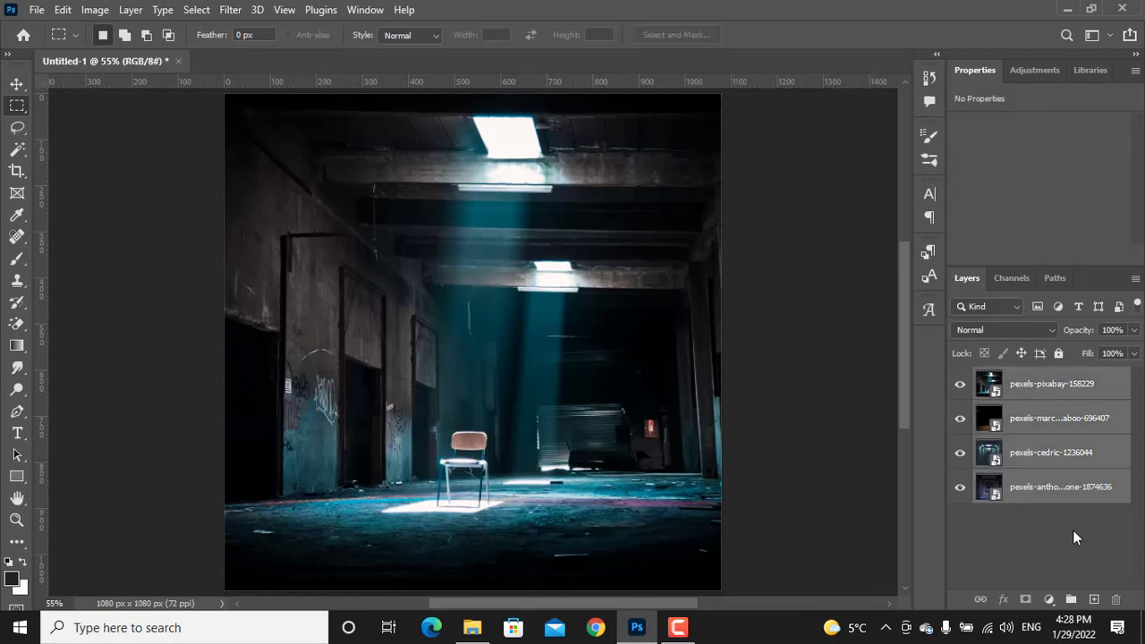
click(1071, 599)
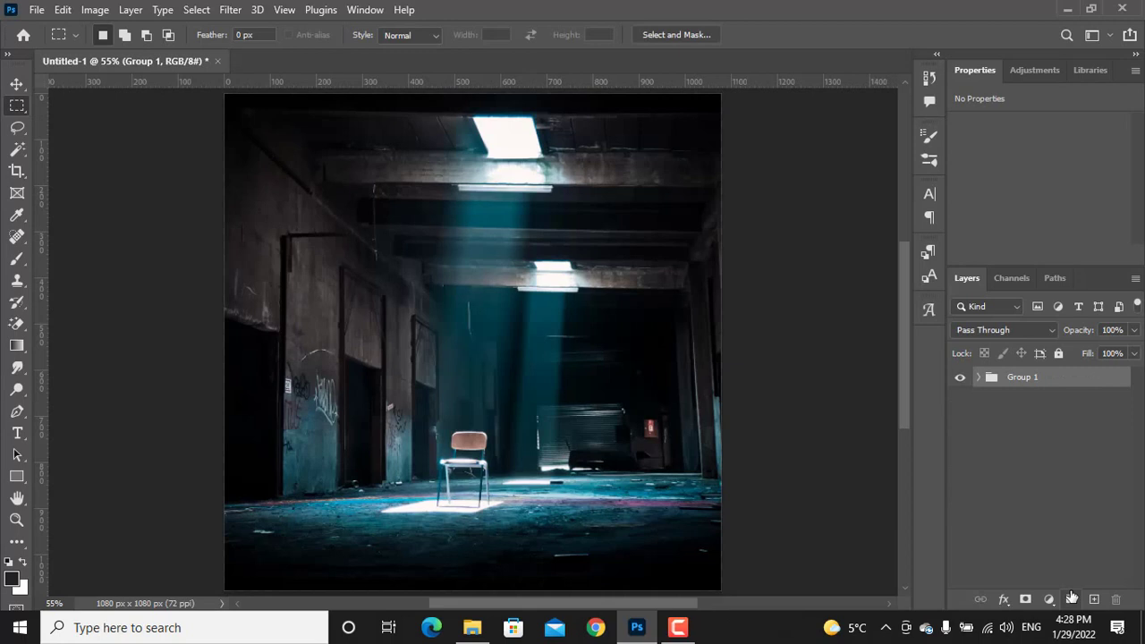
double_click(1022, 376)
text(BG)
key(Return)
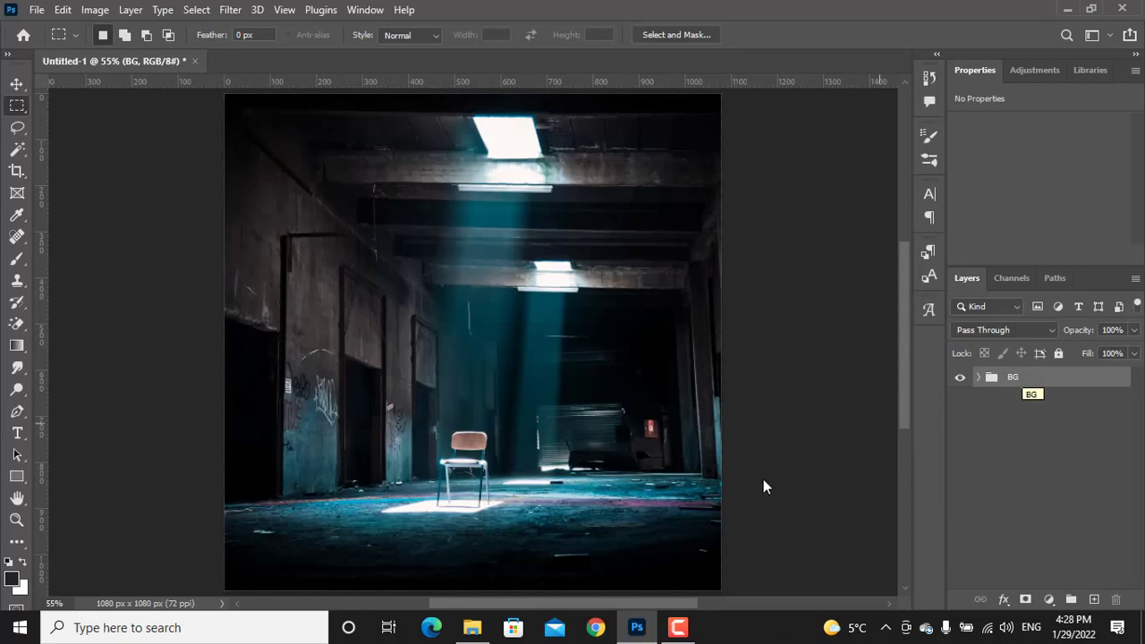
Step: Go back to NFT, open the suits folder, and drag all four suit images to Photoshop
click(473, 627)
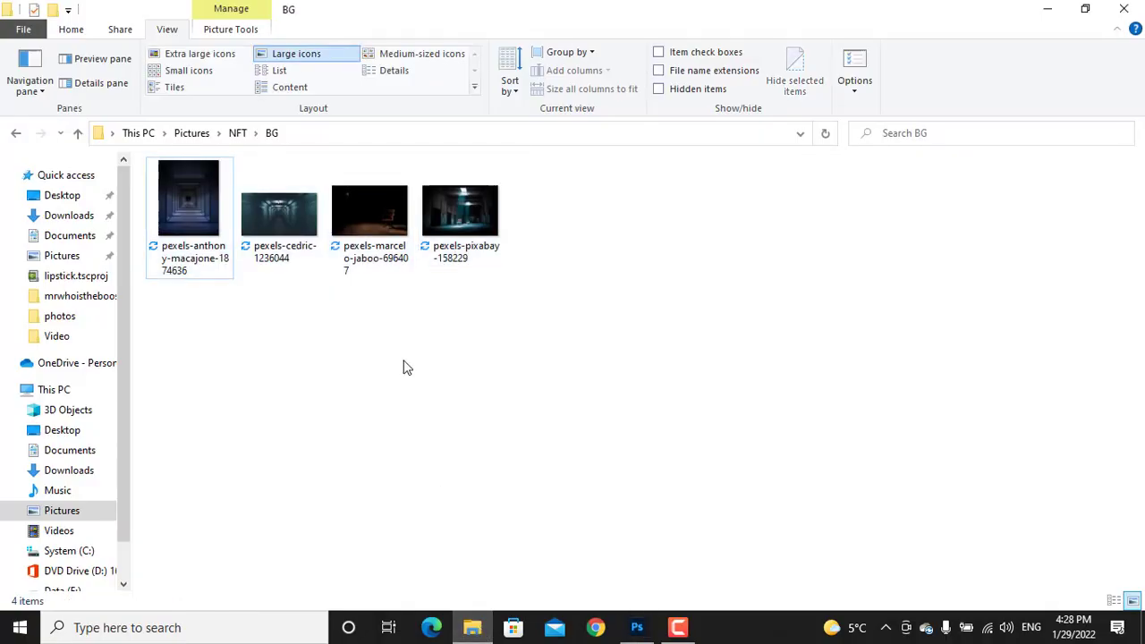
key(BackSpace)
key(Down)
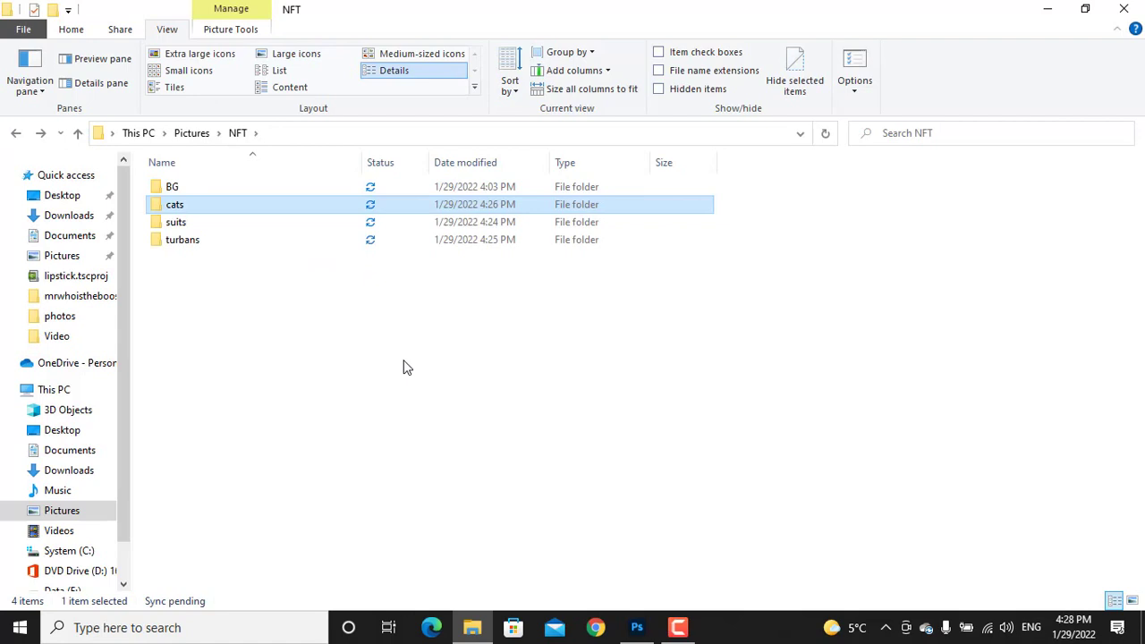
key(Down)
key(Return)
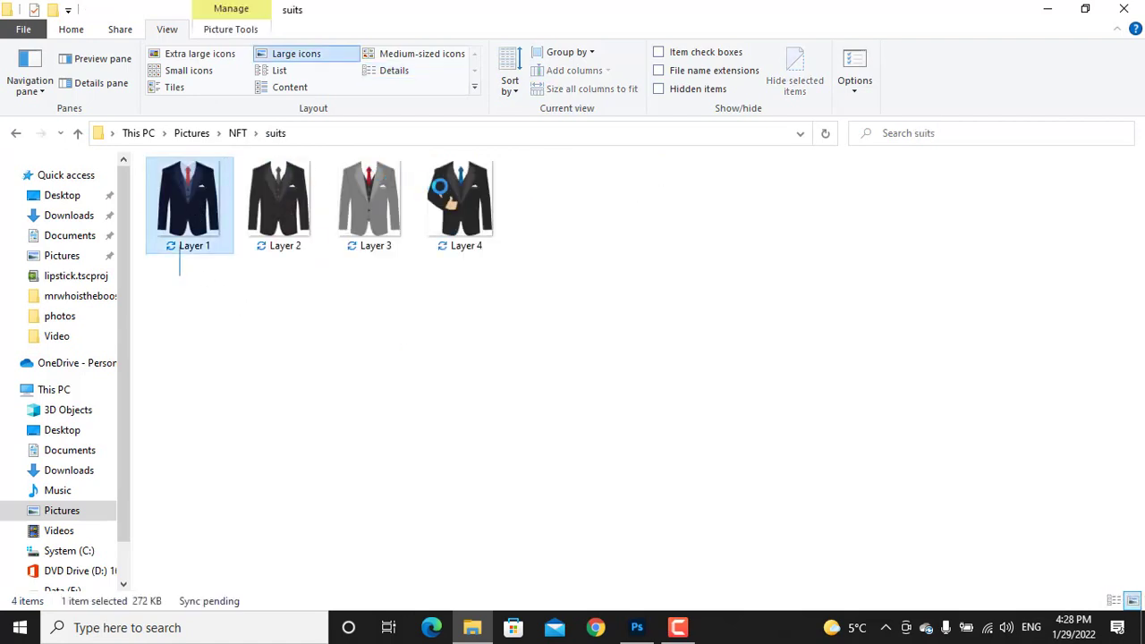
drag(179, 275, 450, 194)
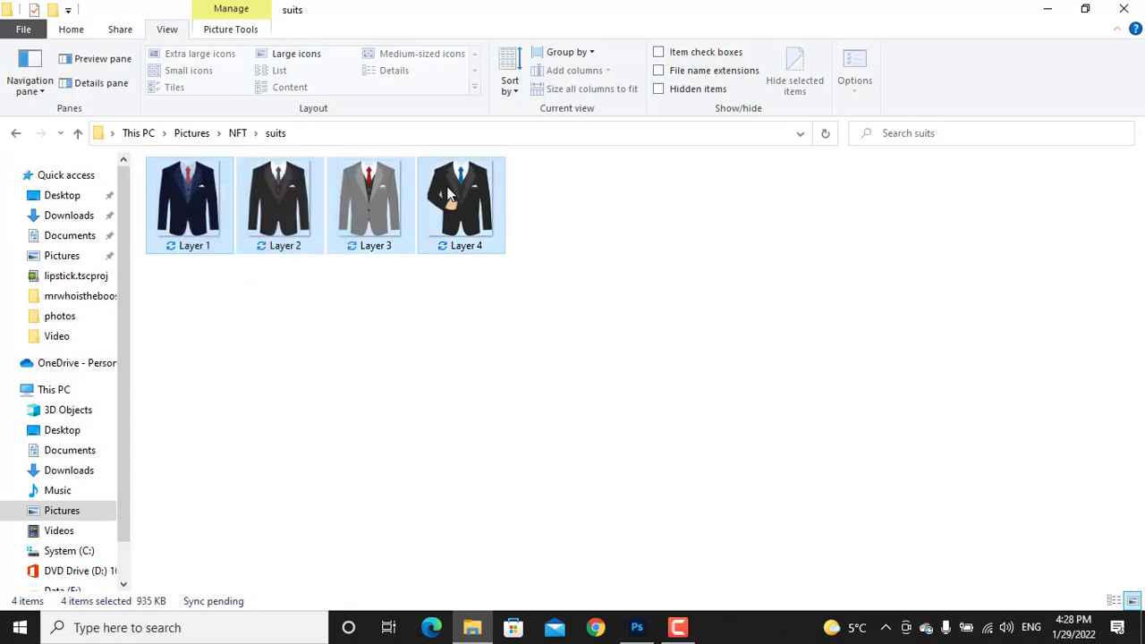
drag(215, 214, 479, 401)
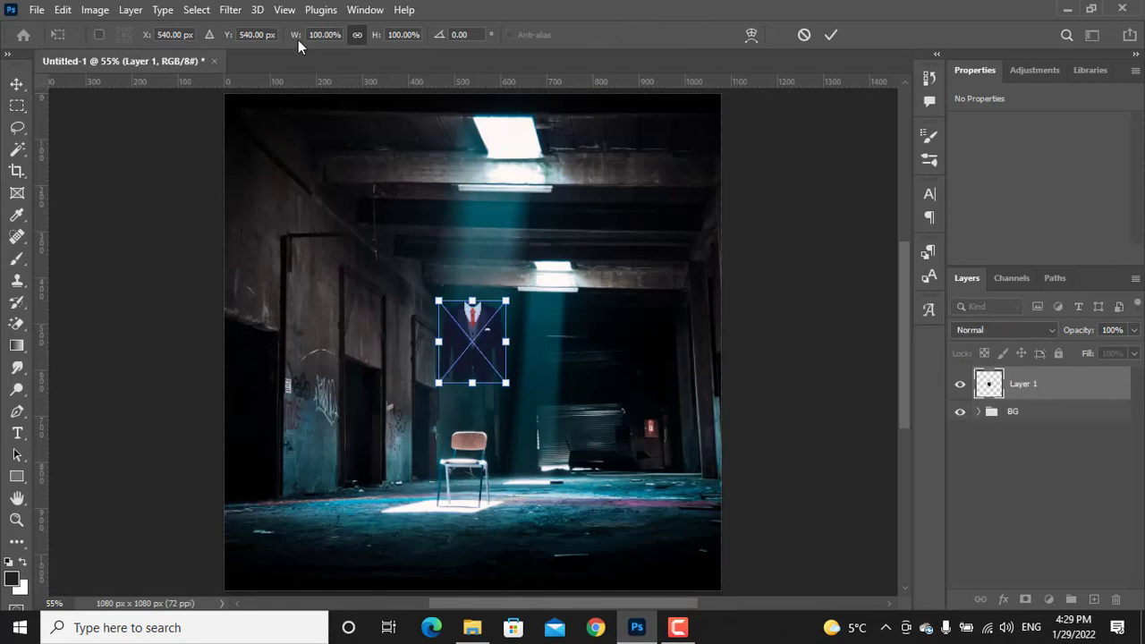
Step: Enlarge the navy suit (Layer 1) to 500% and commit it
drag(298, 40, 569, 33)
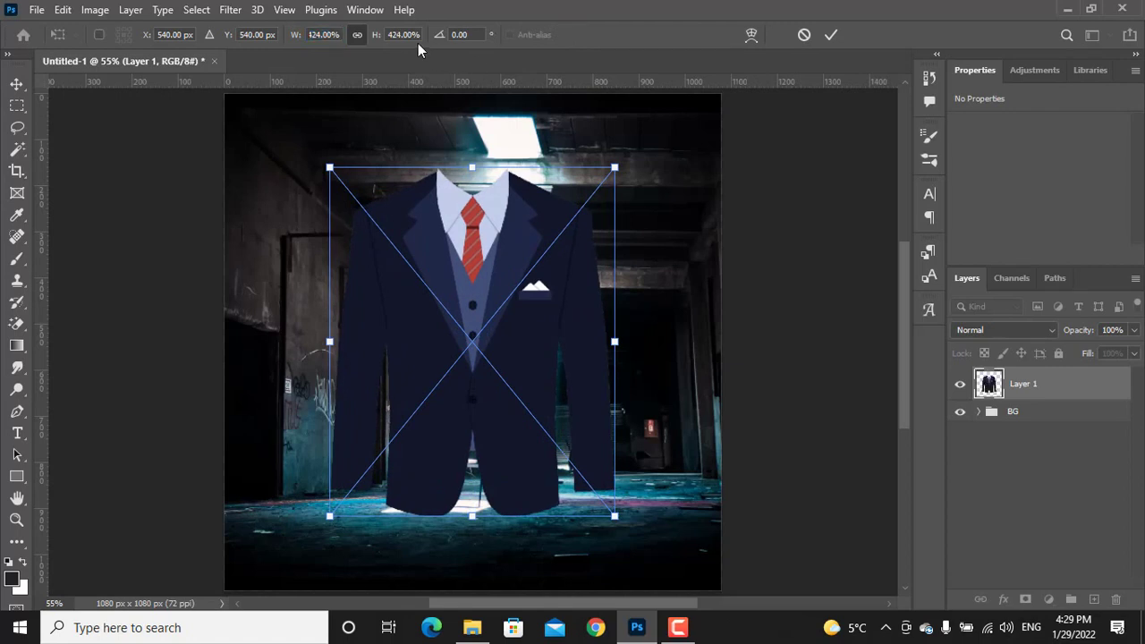
click(376, 41)
text(420)
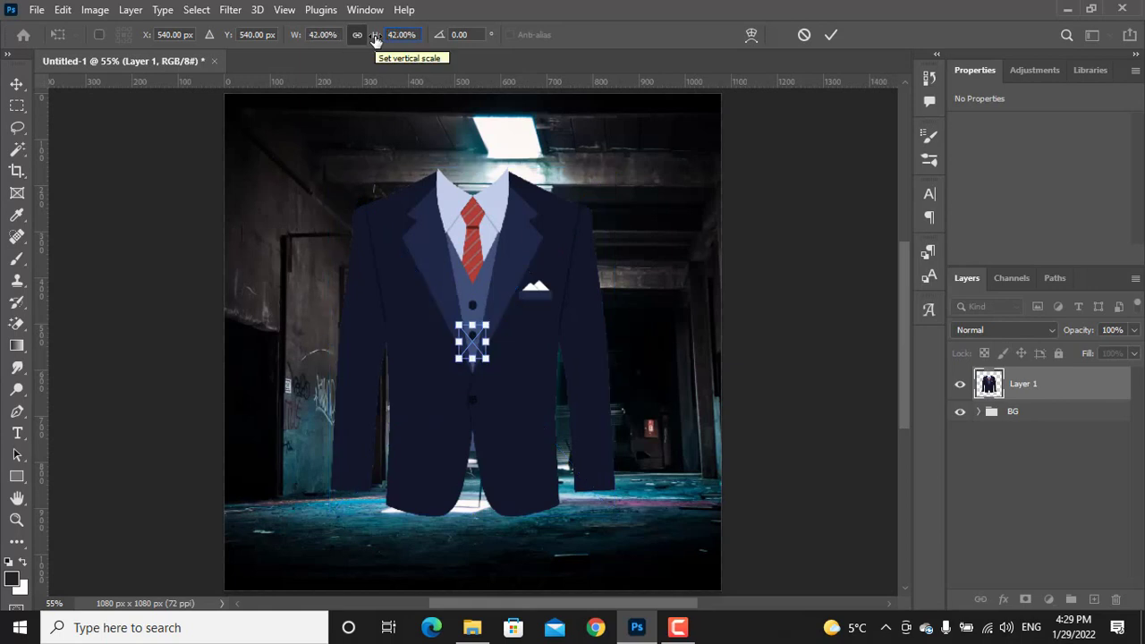
key(Return)
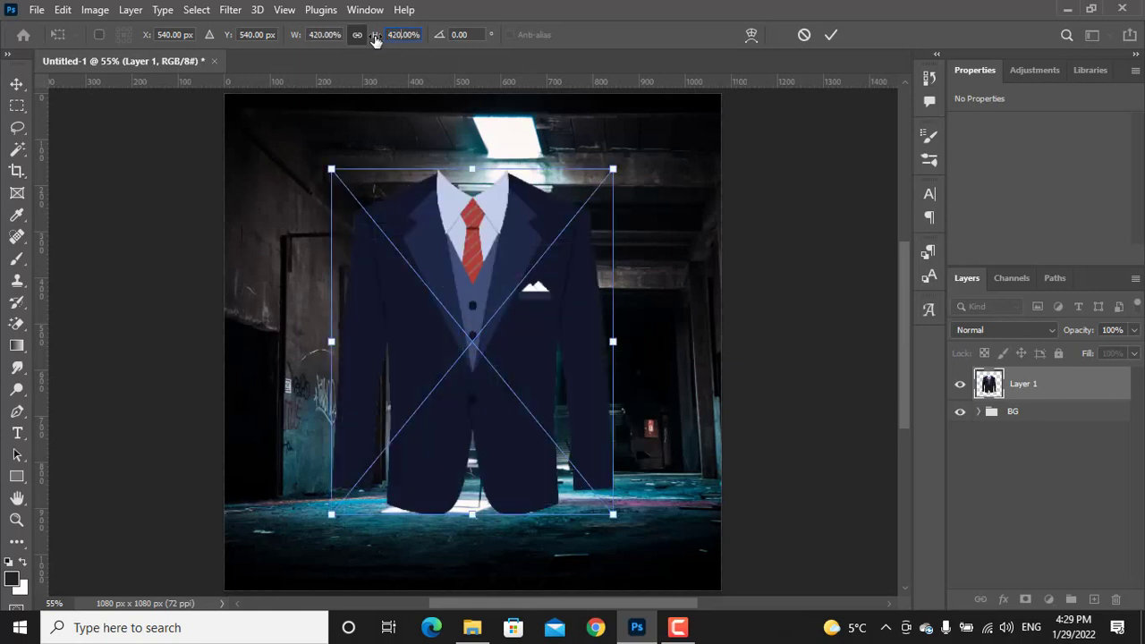
text(100)
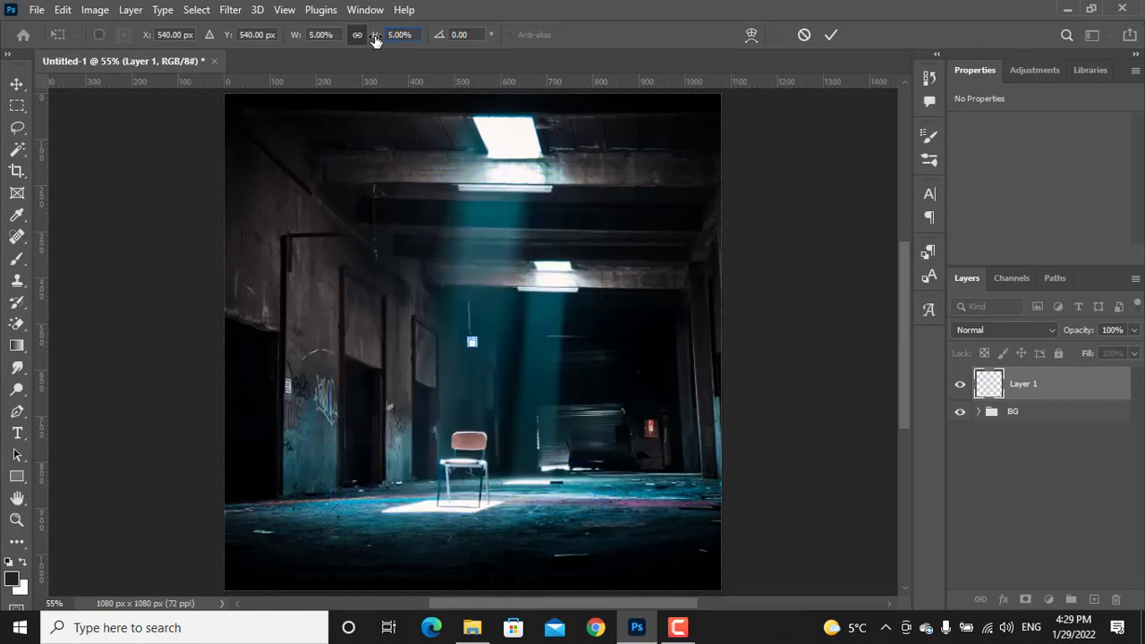
text(500)
key(Return)
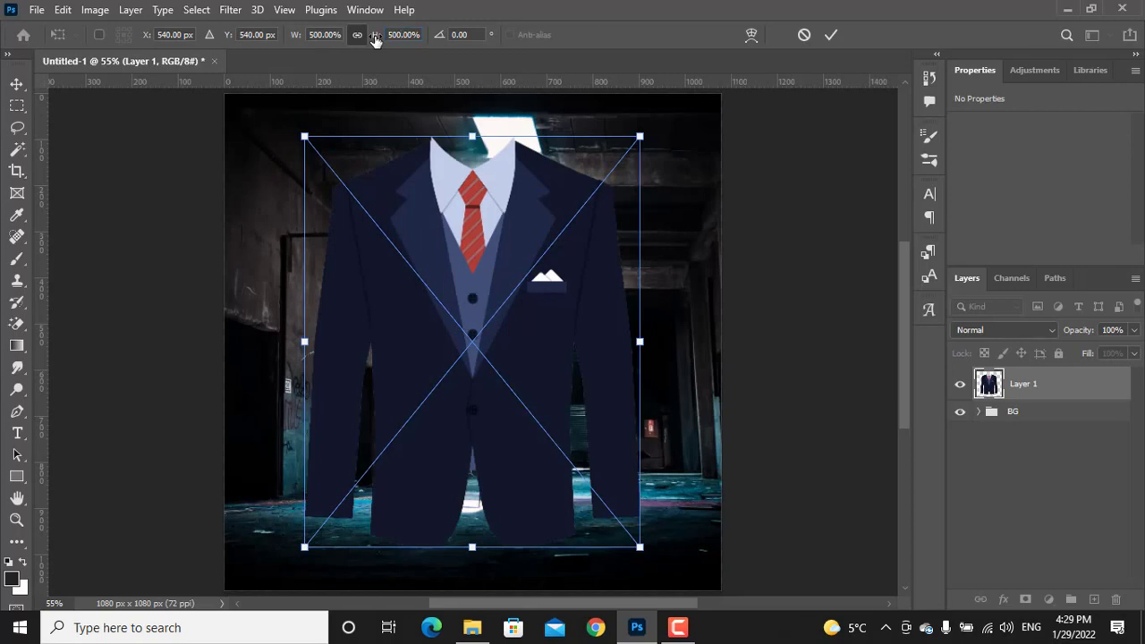
key(Return)
Step: Paste the pinstripe, grey and thumbs-up suits at 500% each, nudging the thumbs-up slightly left
key(ctrl+v)
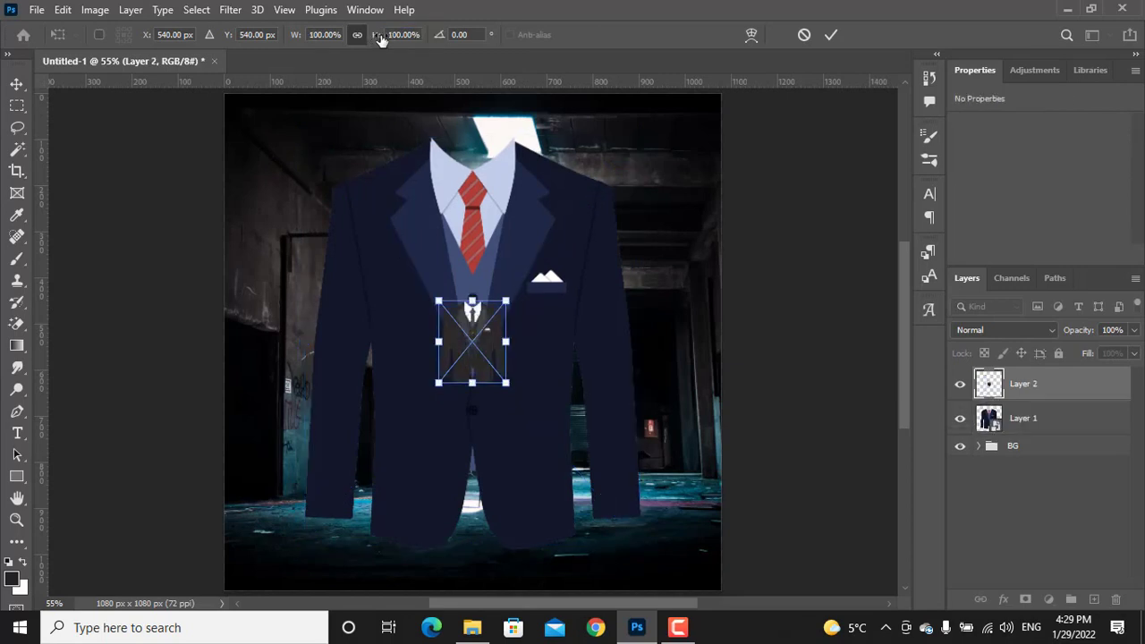
text(500)
key(Return)
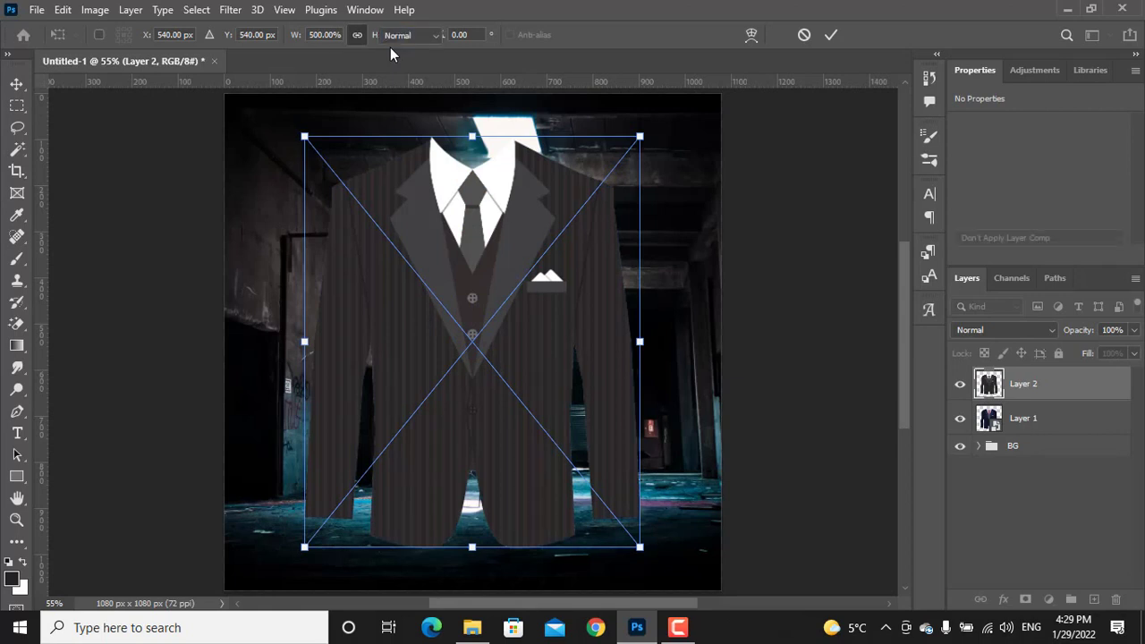
key(Return)
key(ctrl+v)
text(500)
key(Return)
key(Return)
key(ctrl+v)
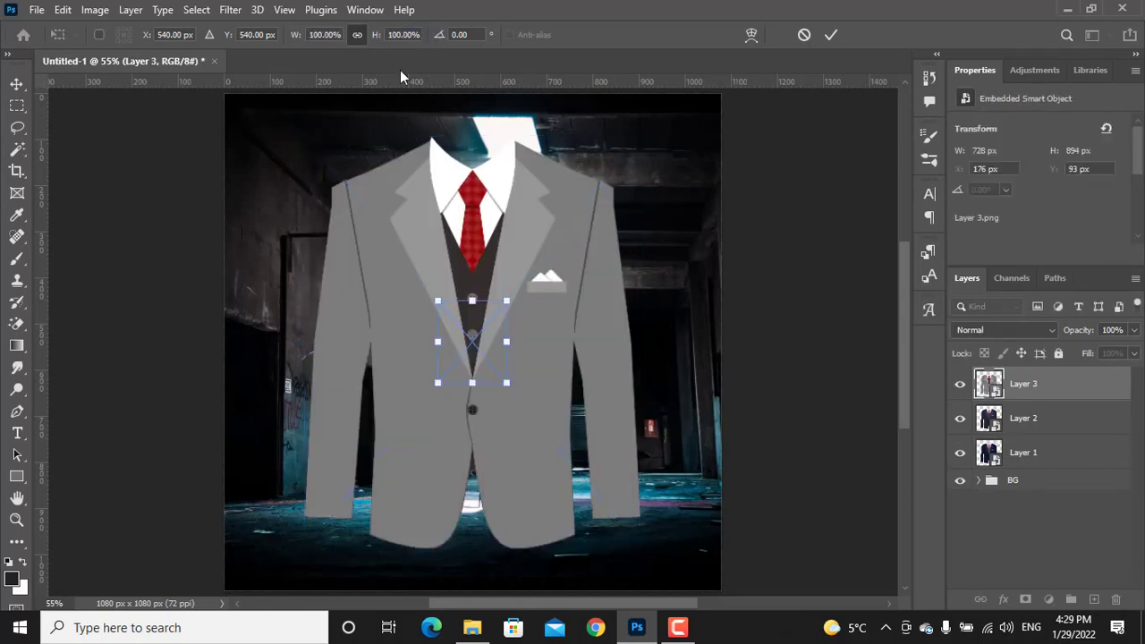
text(500)
key(Return)
drag(452, 233, 445, 233)
key(Return)
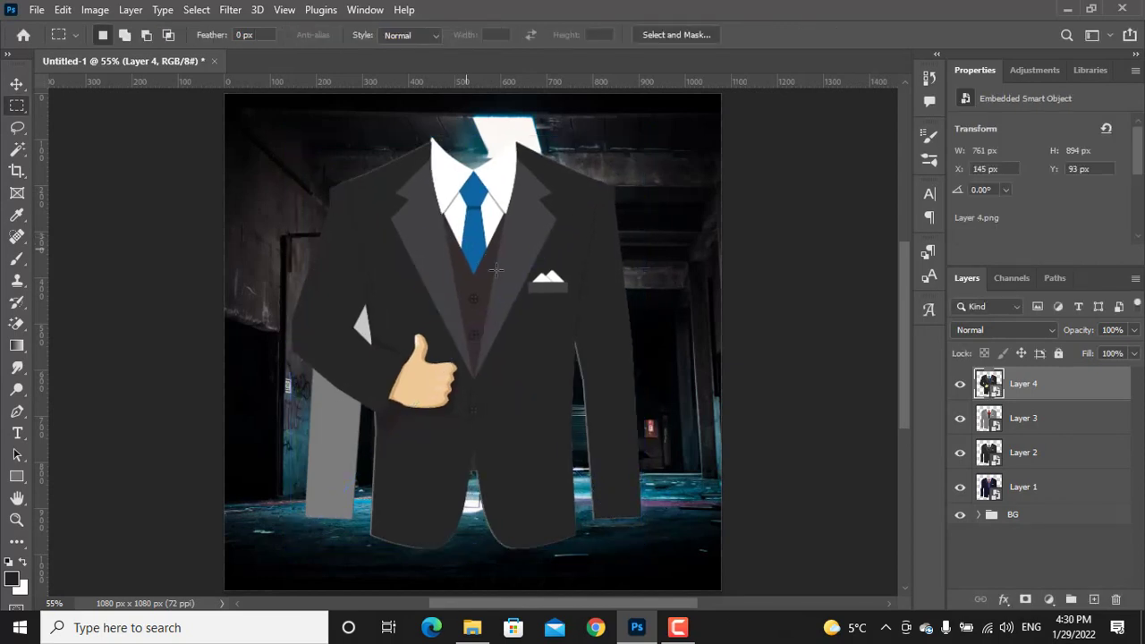
Step: Select Layers 1–4 and move all four suits lower on the canvas
shift+click(1054, 490)
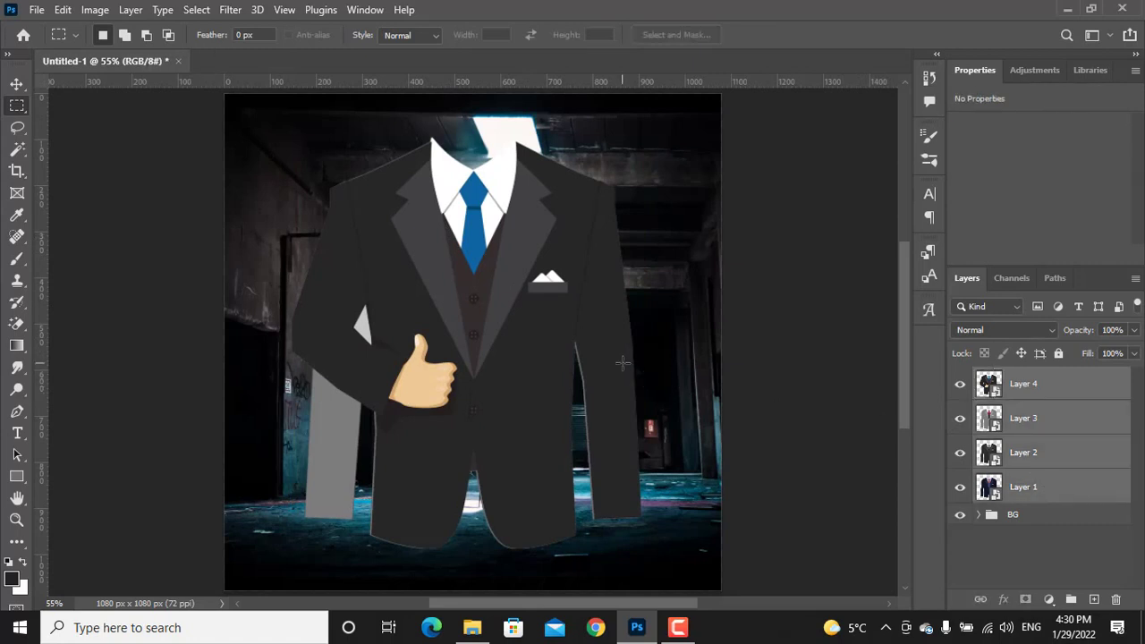
key(ctrl+t)
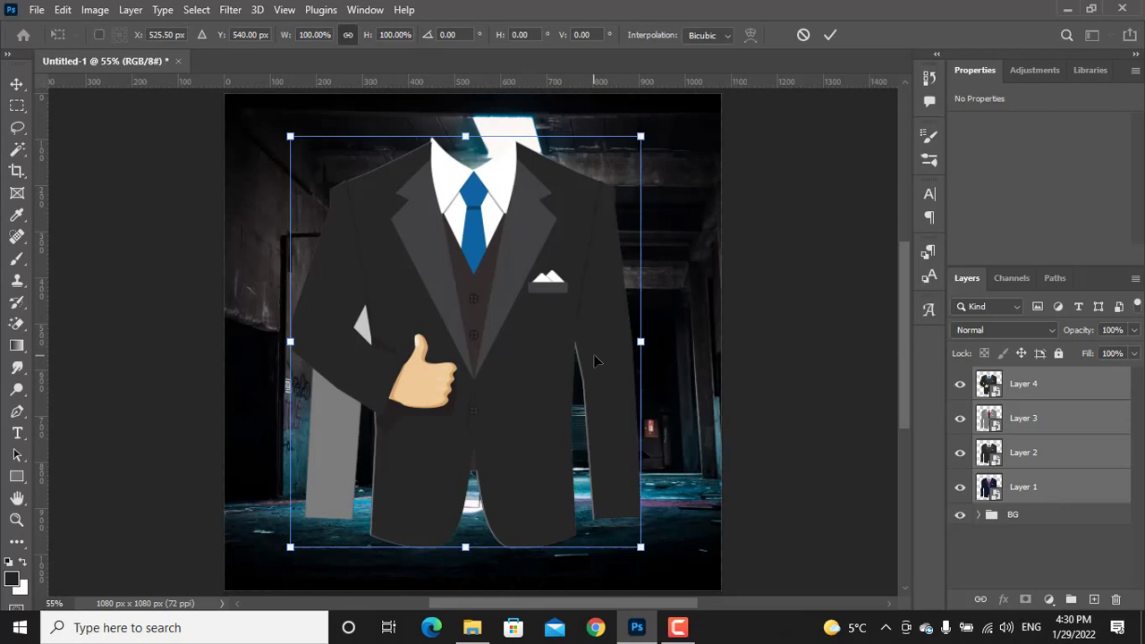
drag(596, 360, 592, 487)
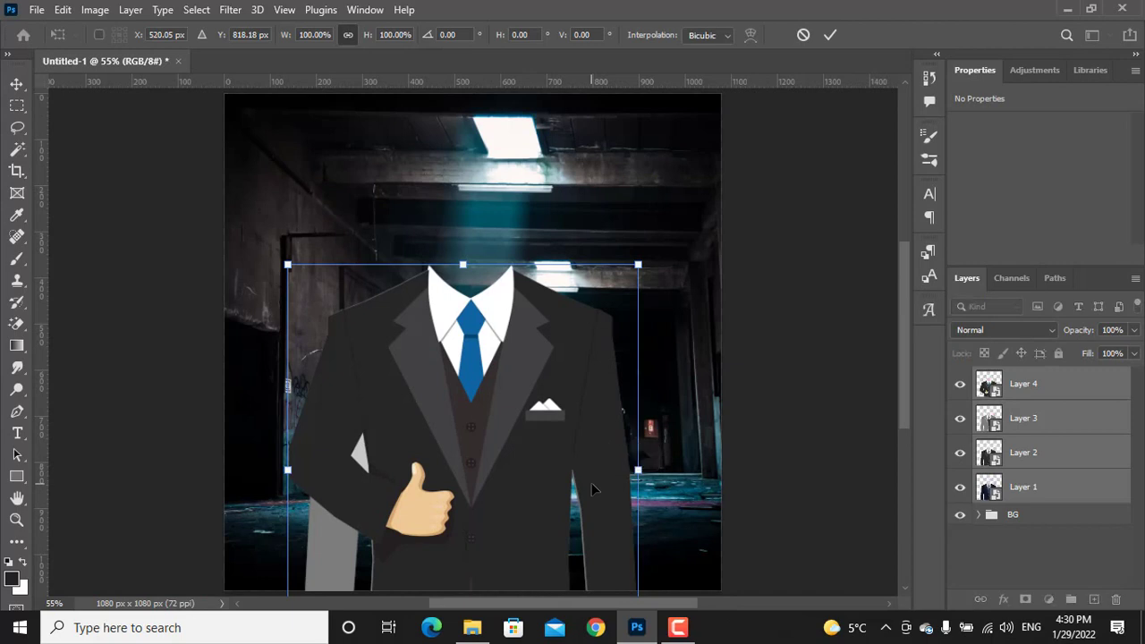
key(Return)
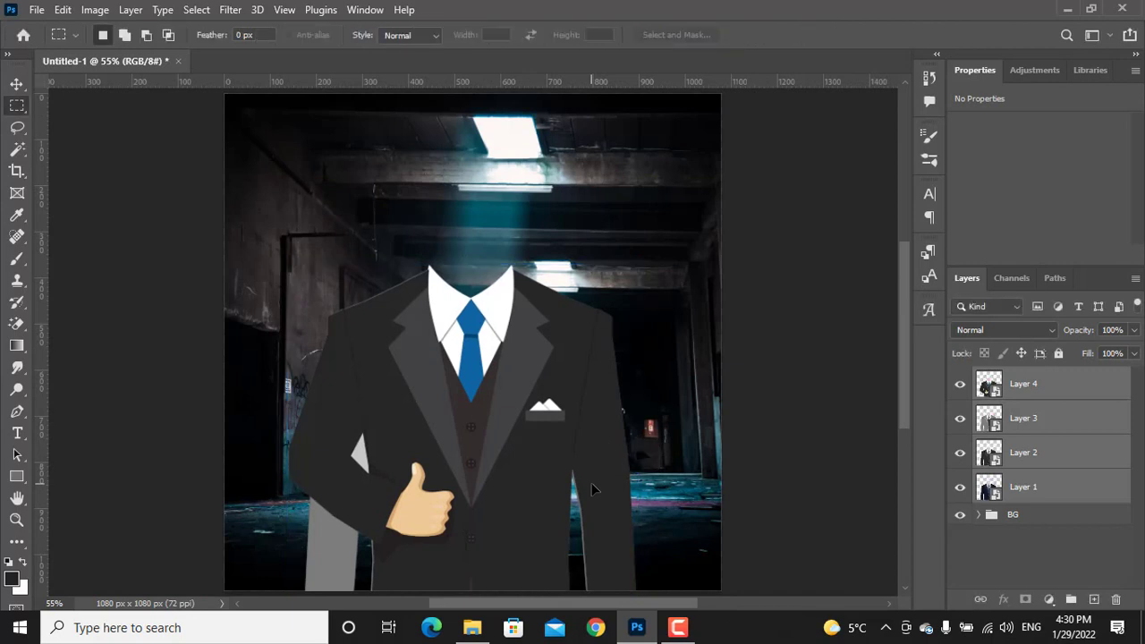
Step: Group the four suit layers into a group named 'suit'
click(1063, 488)
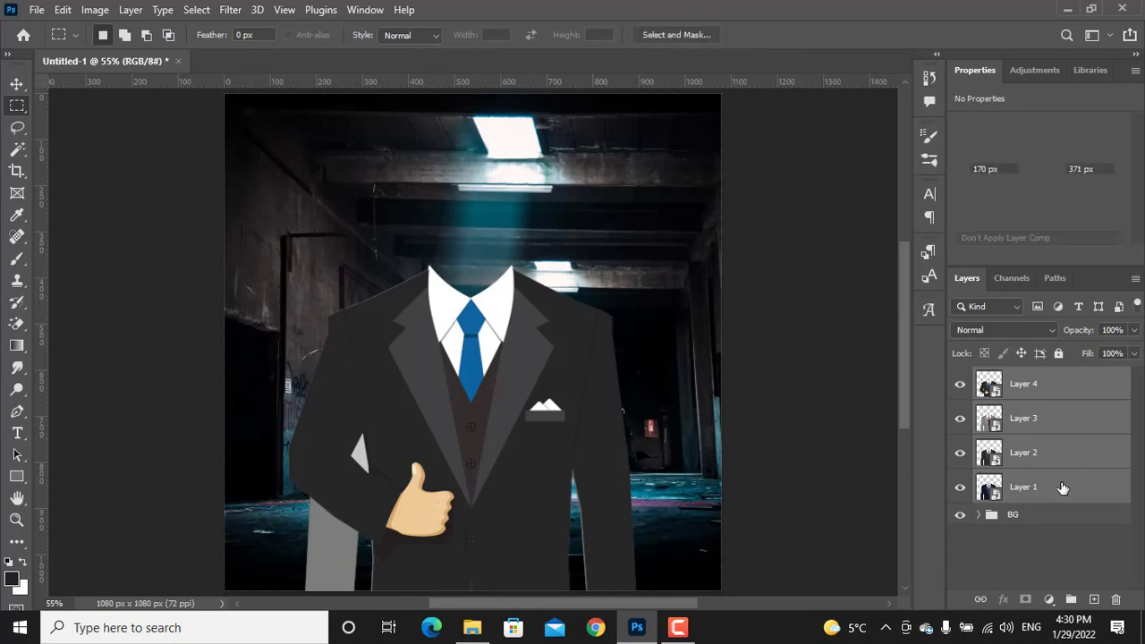
shift+click(1052, 383)
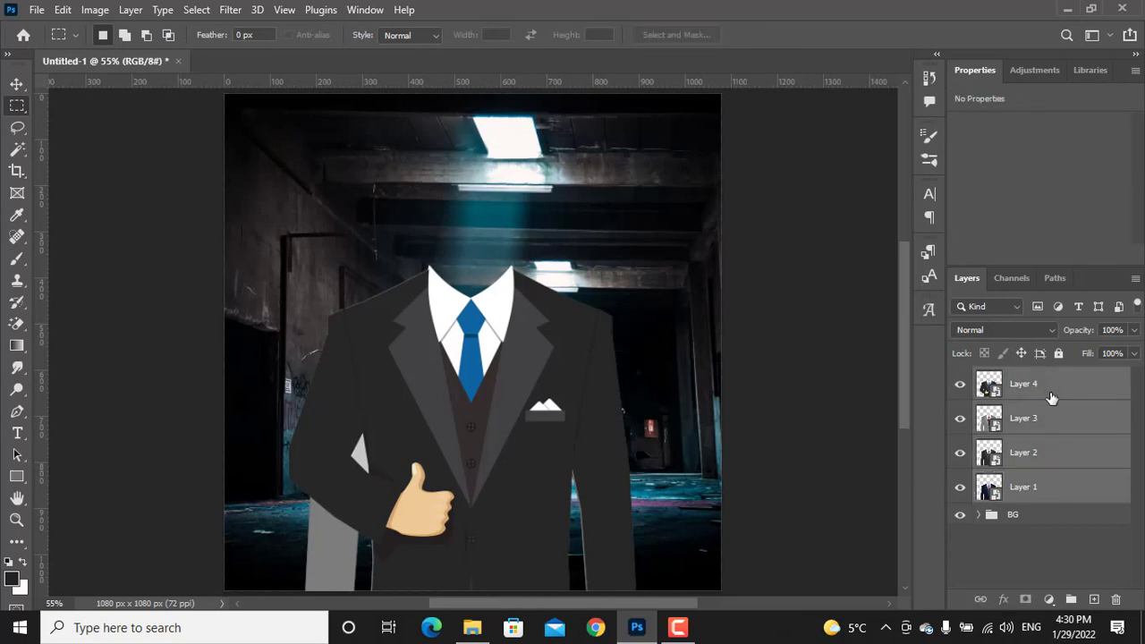
click(1075, 603)
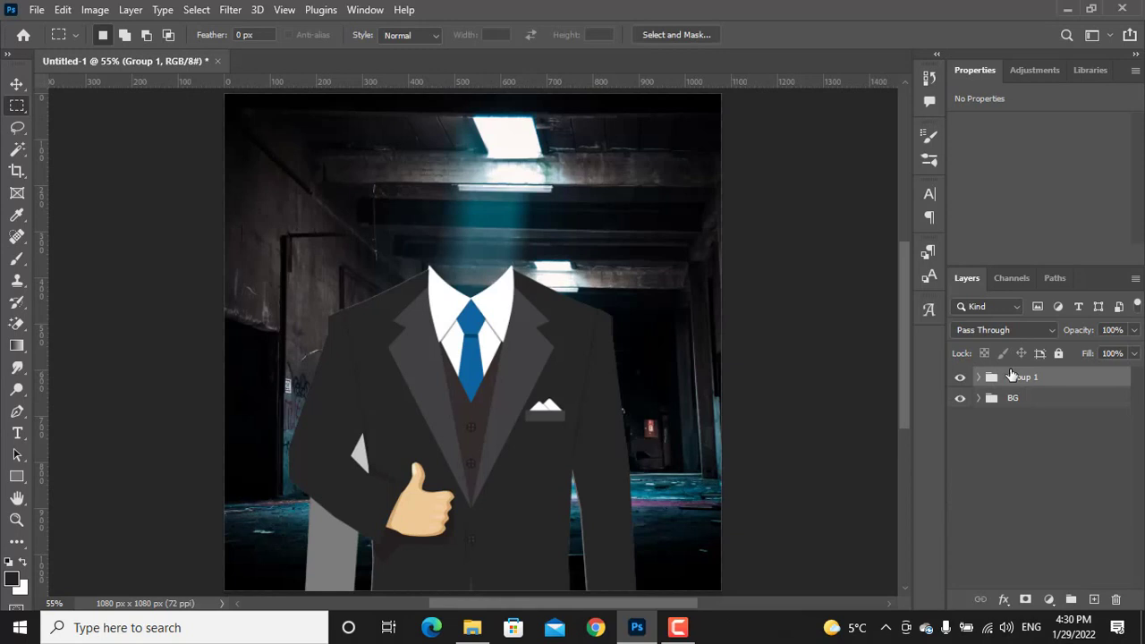
double_click(1017, 379)
text(su)
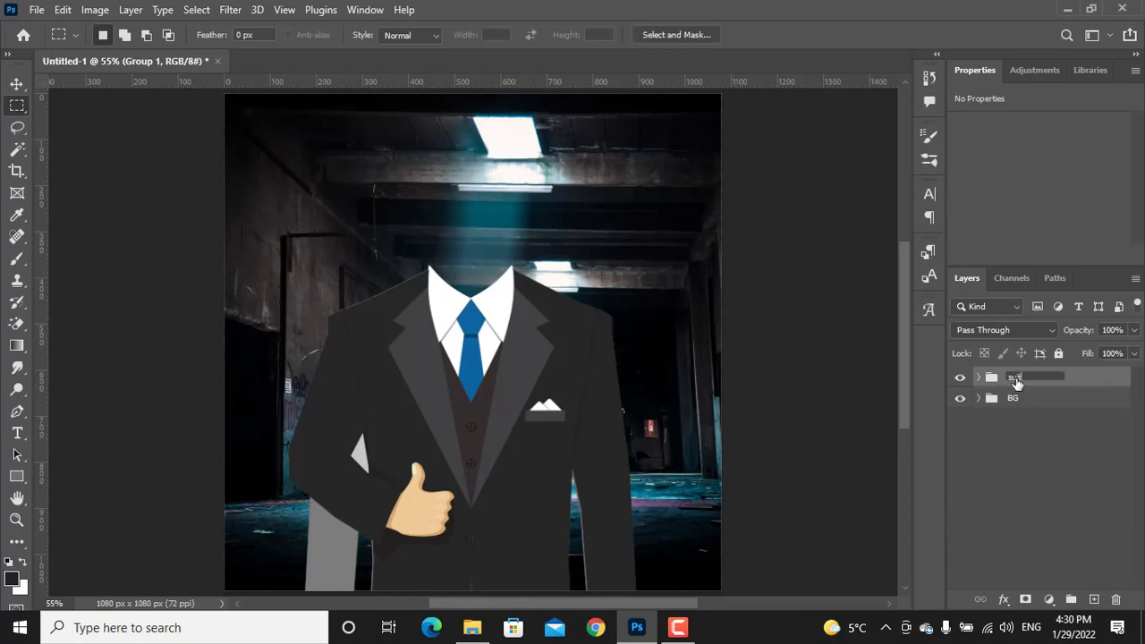
text(it)
key(Return)
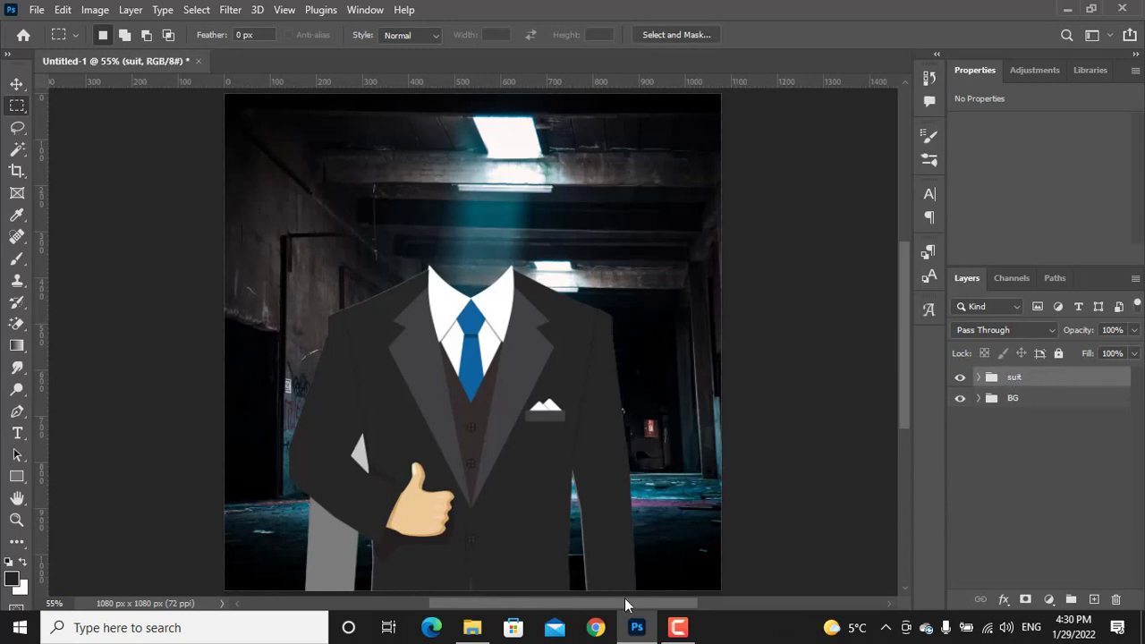
Step: Go up to NFT, open the cats folder, and drag all four cat head images to Photoshop
click(472, 627)
click(429, 341)
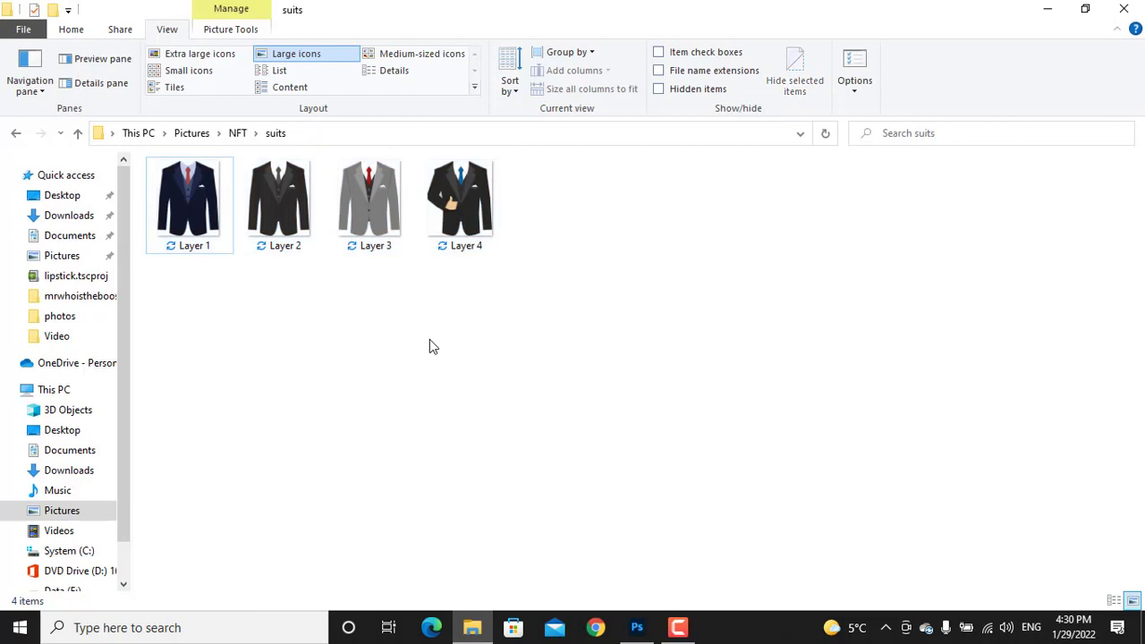
key(alt+Up)
key(Up)
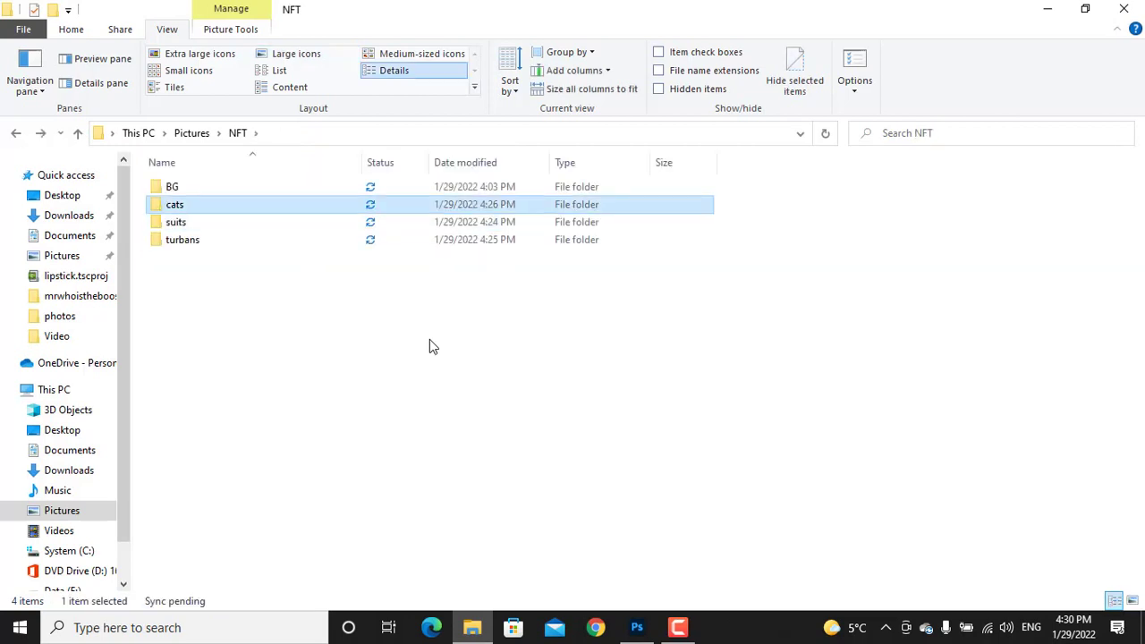
key(Return)
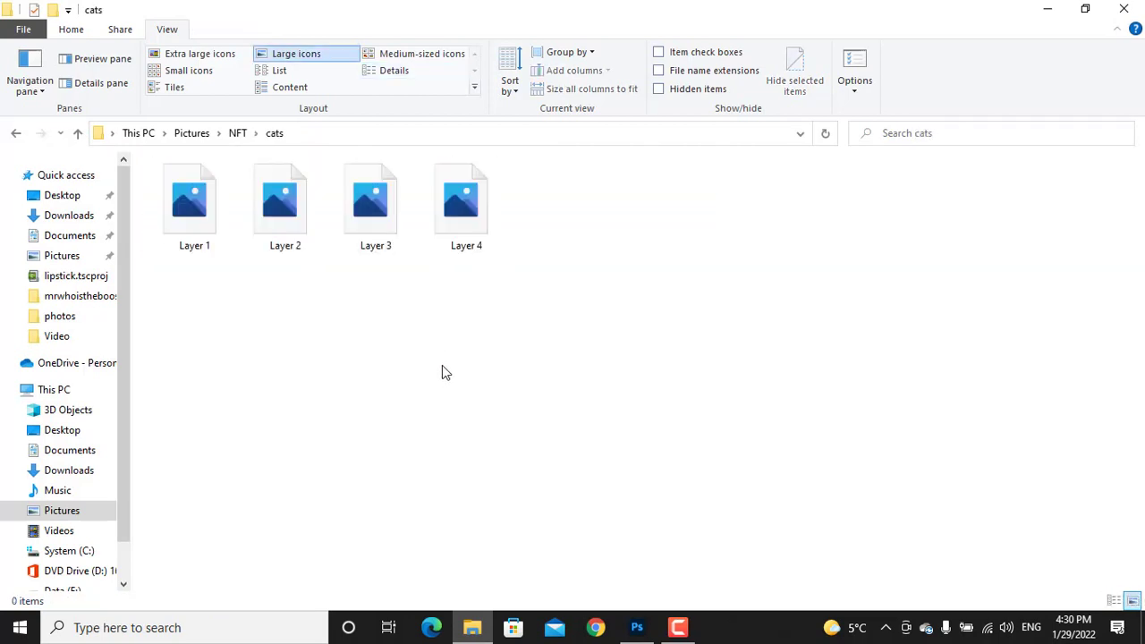
drag(483, 326, 368, 241)
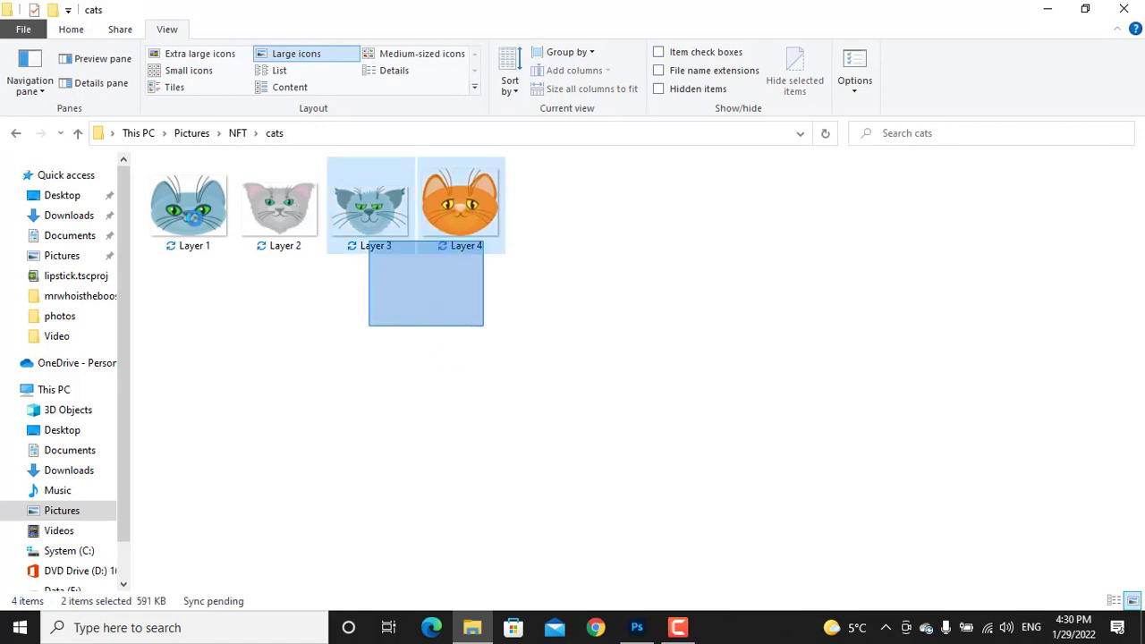
shift+click(194, 220)
drag(193, 219, 468, 277)
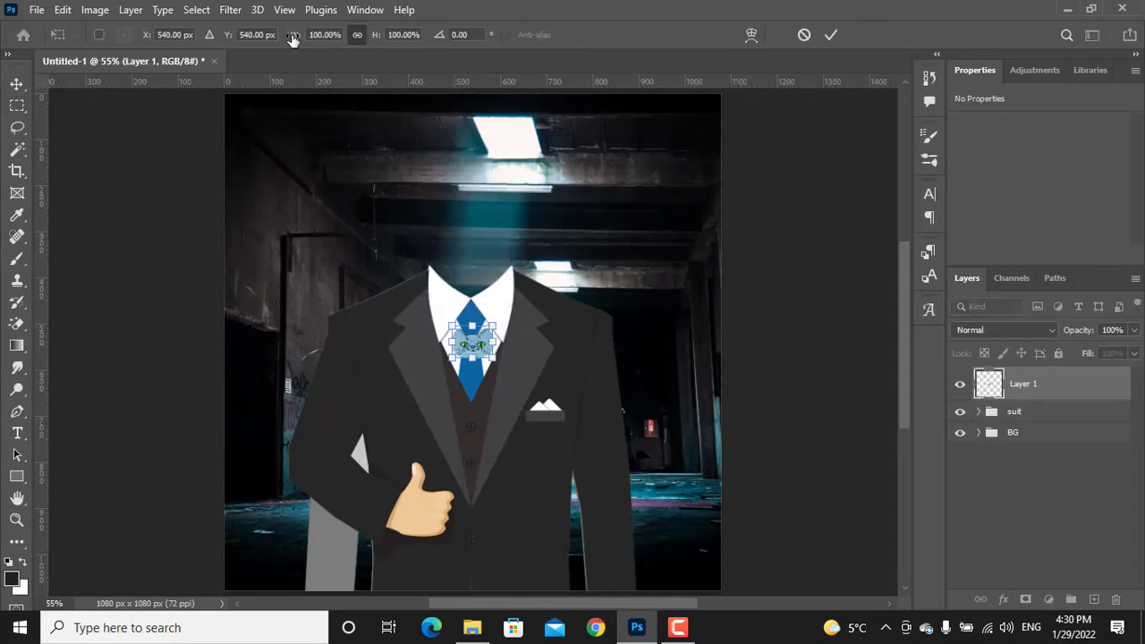
Step: Enlarge the blue cat head and position it just above the suit collar
drag(292, 39, 367, 40)
drag(485, 335, 491, 255)
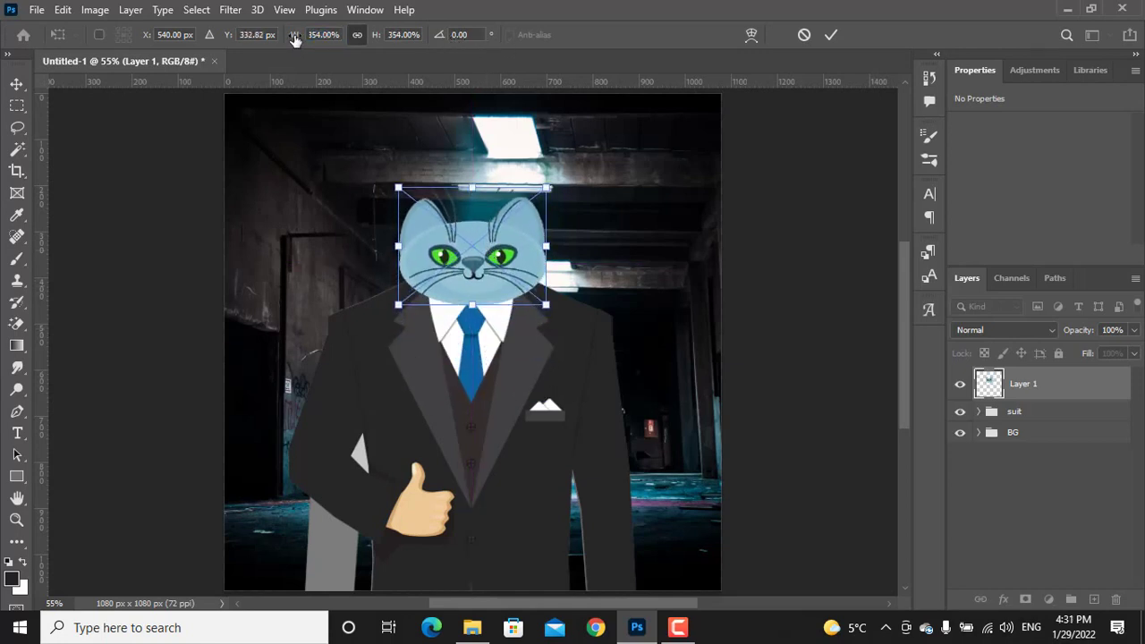
drag(294, 40, 340, 180)
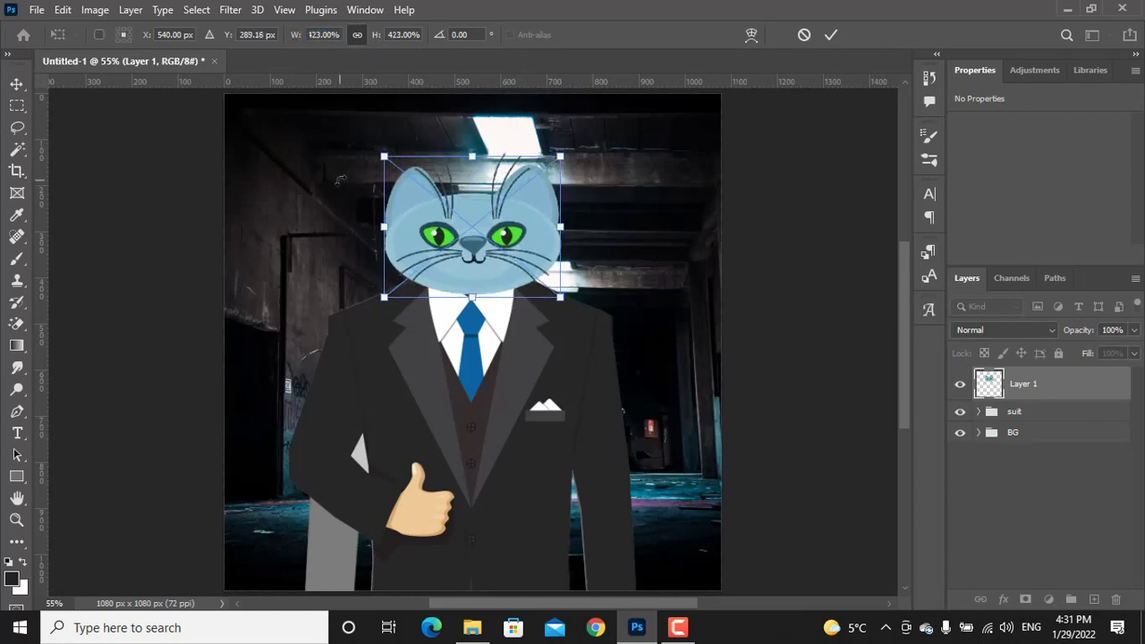
key(Down)
key(Down)
key(Down)
key(Down)
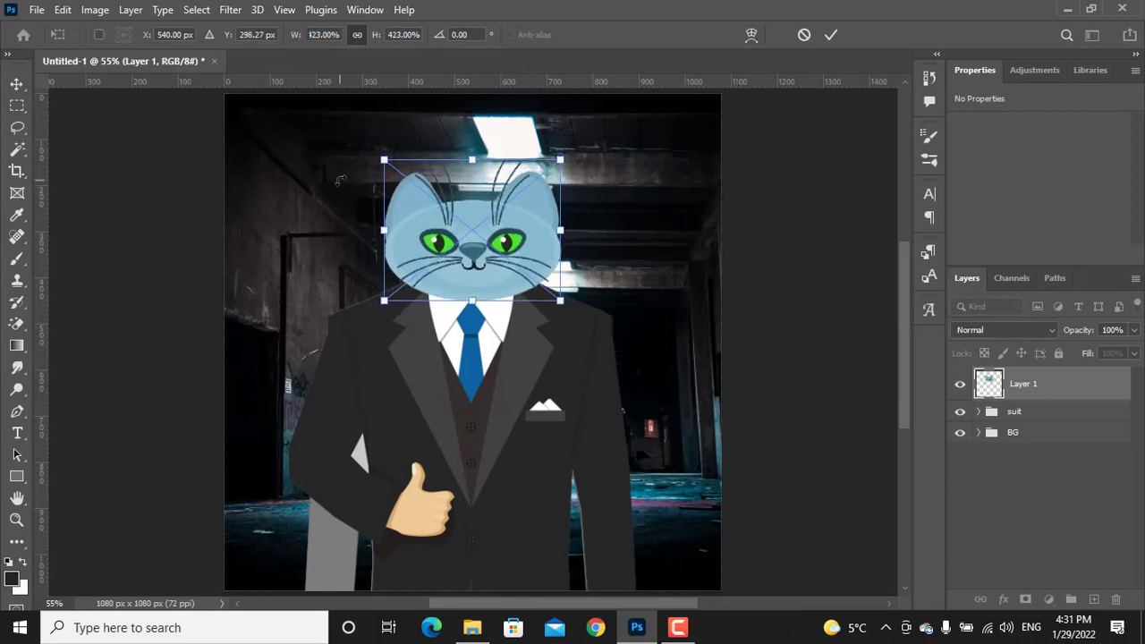
key(Return)
Step: Paste the grey cat head, scale it to 423%, and move it onto the collar
key(ctrl+v)
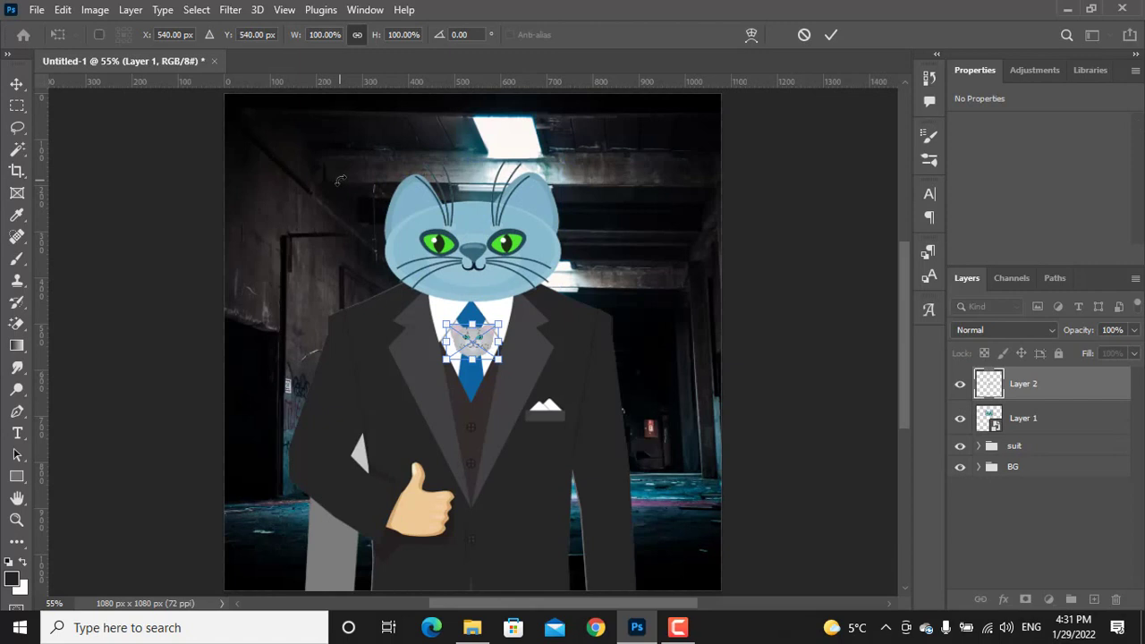
click(322, 39)
text(423)
key(Return)
drag(475, 335, 475, 241)
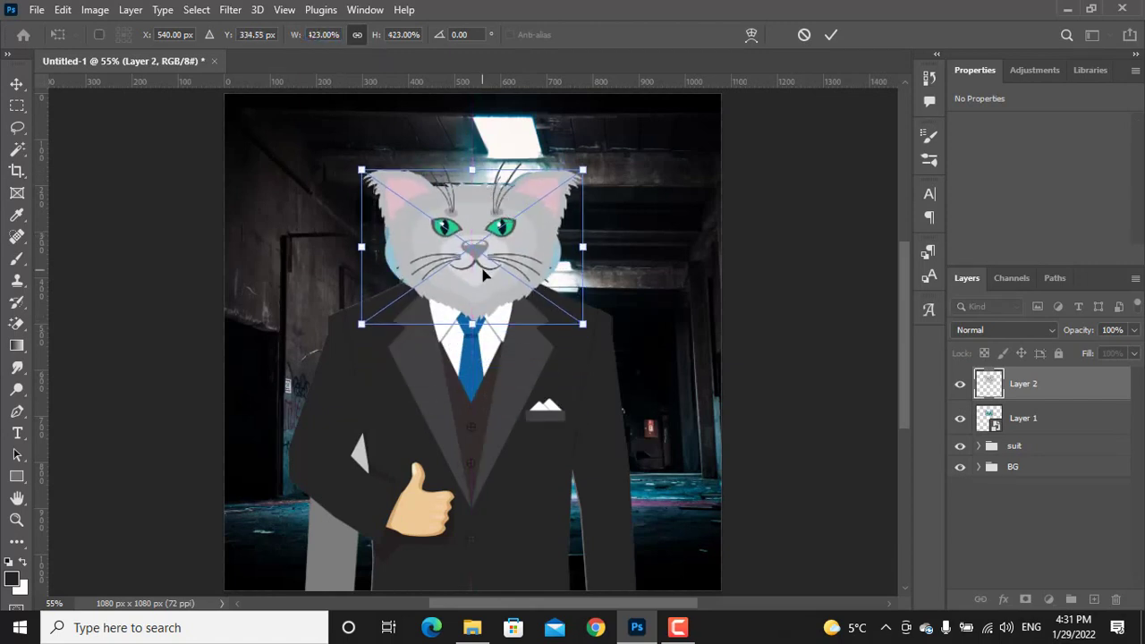
key(Return)
Step: Add the third cat head at 423% on the collar and place the orange cat at 100%
key(ctrl+v)
click(399, 34)
text(423)
key(Return)
drag(464, 288, 464, 249)
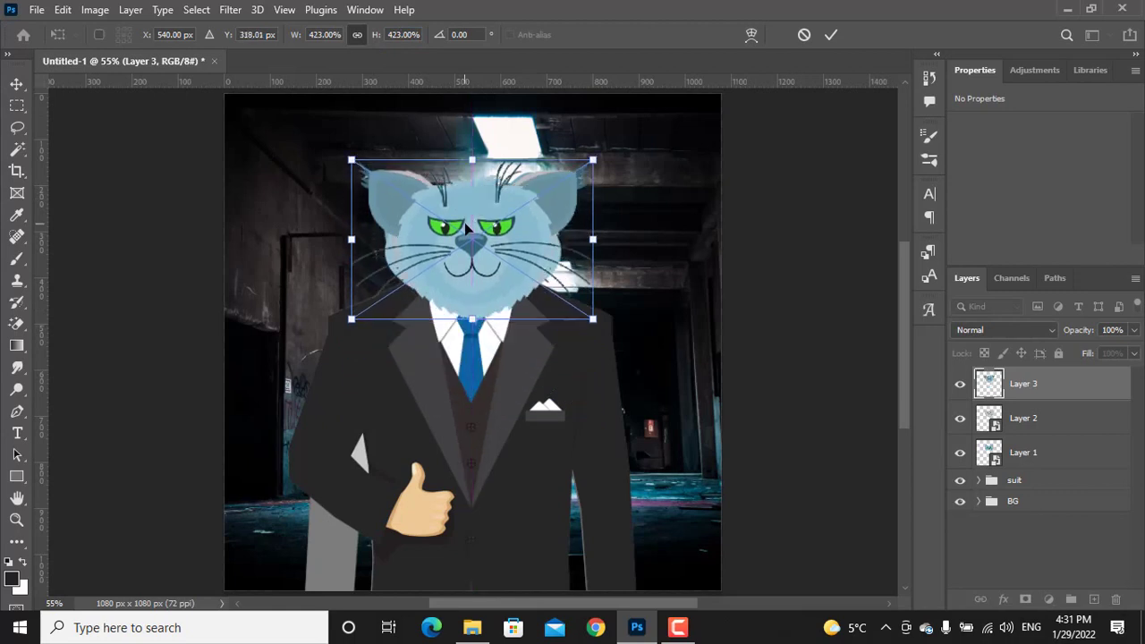
key(ctrl+z)
key(ctrl+z)
key(ctrl+v)
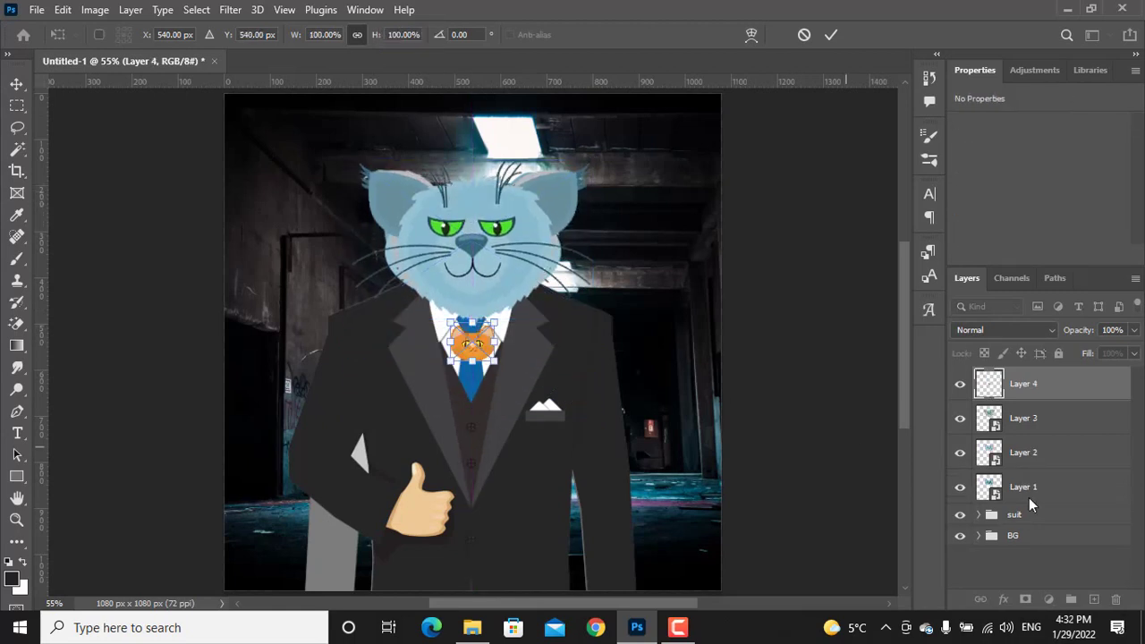
key(Return)
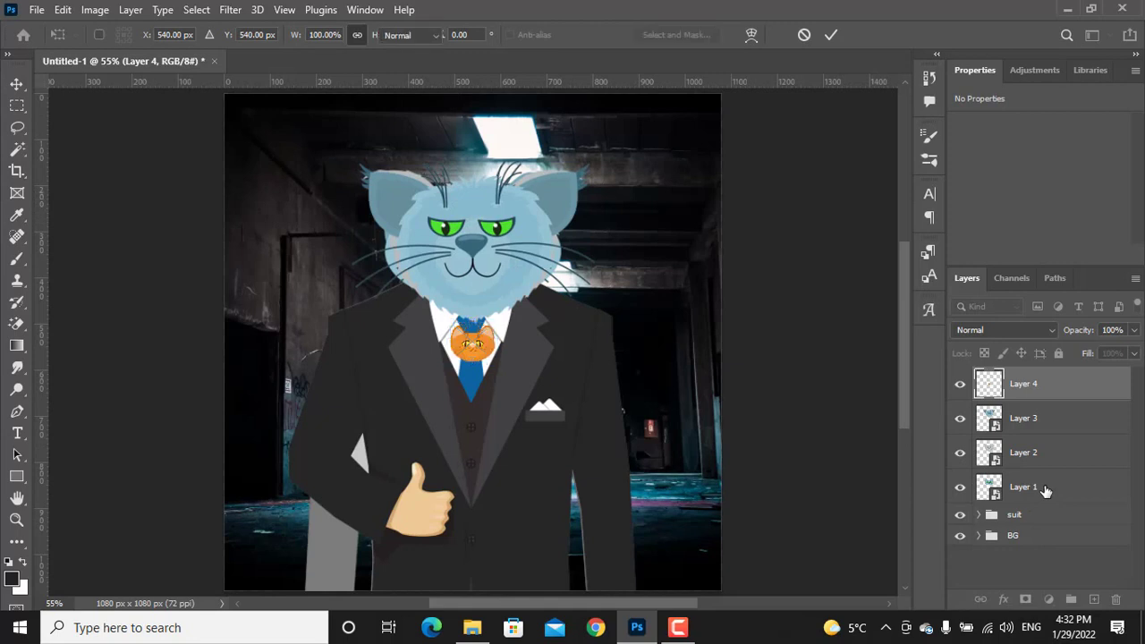
Step: Group cat Layers 1–4 into a group named 'cat'
shift+click(1045, 489)
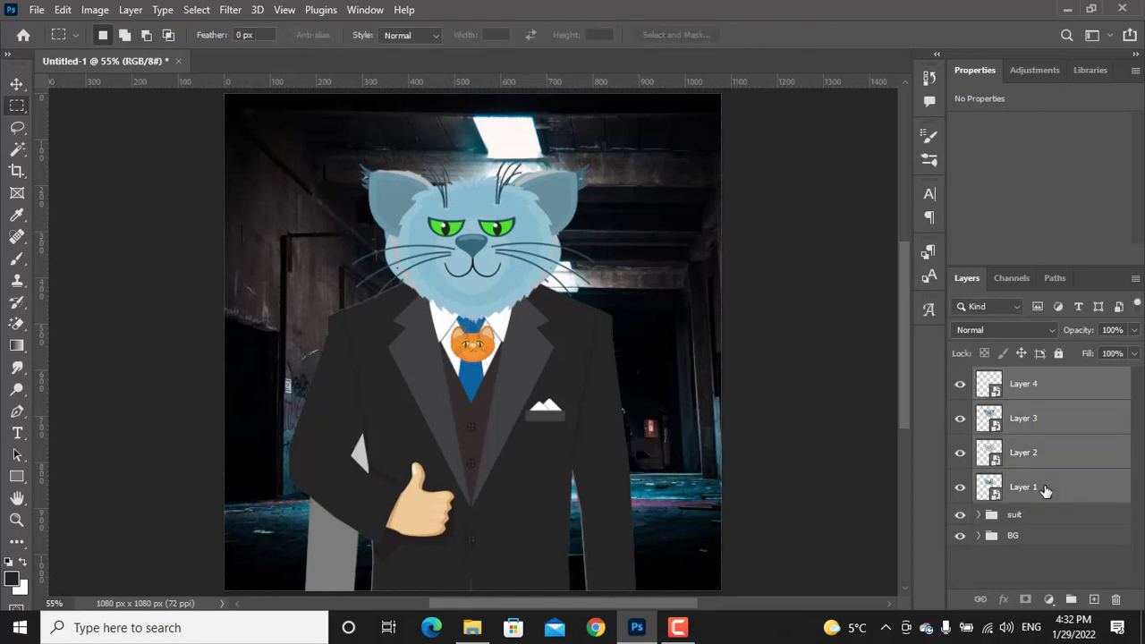
click(1071, 595)
double_click(1021, 378)
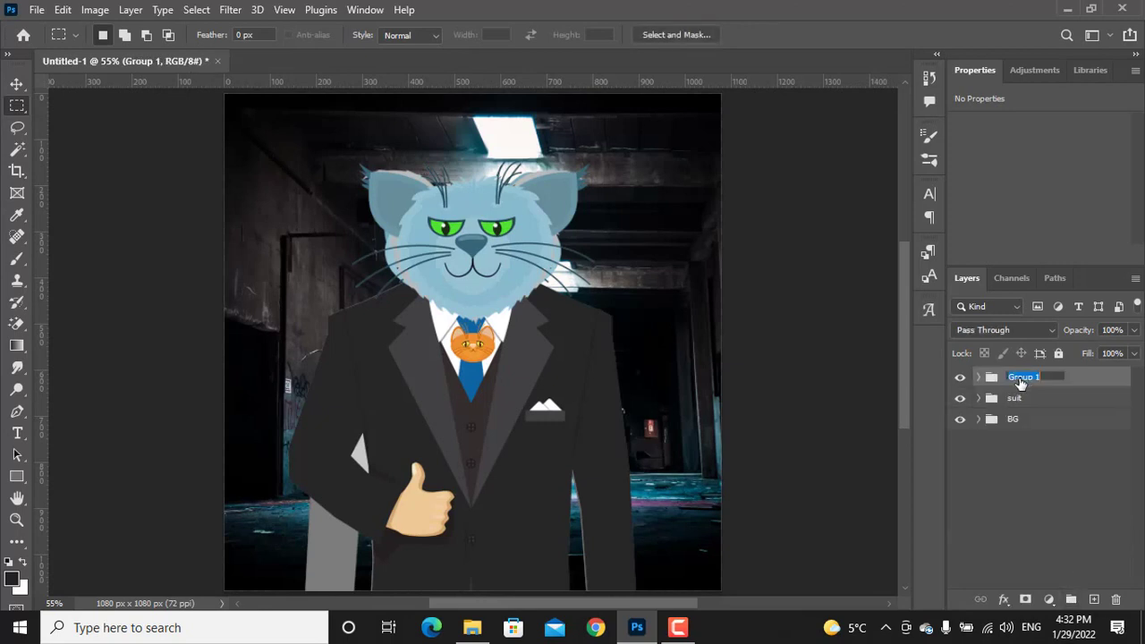
text(cat)
key(Return)
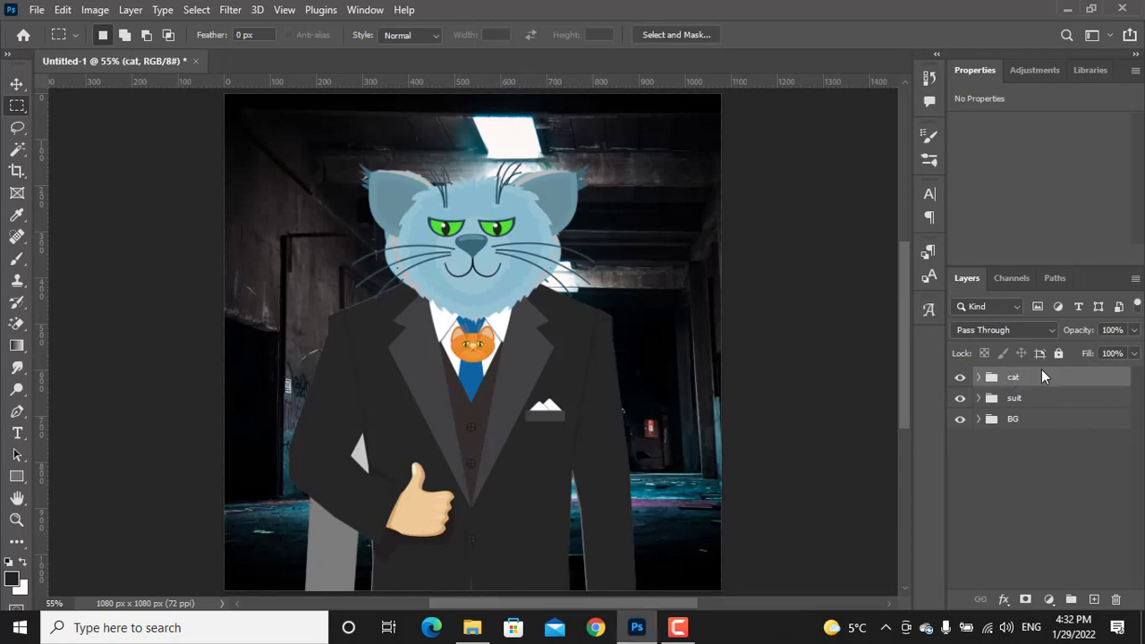
Step: In File Explorer, go up to NFT, open the turbans folder, and select the turban images
click(472, 627)
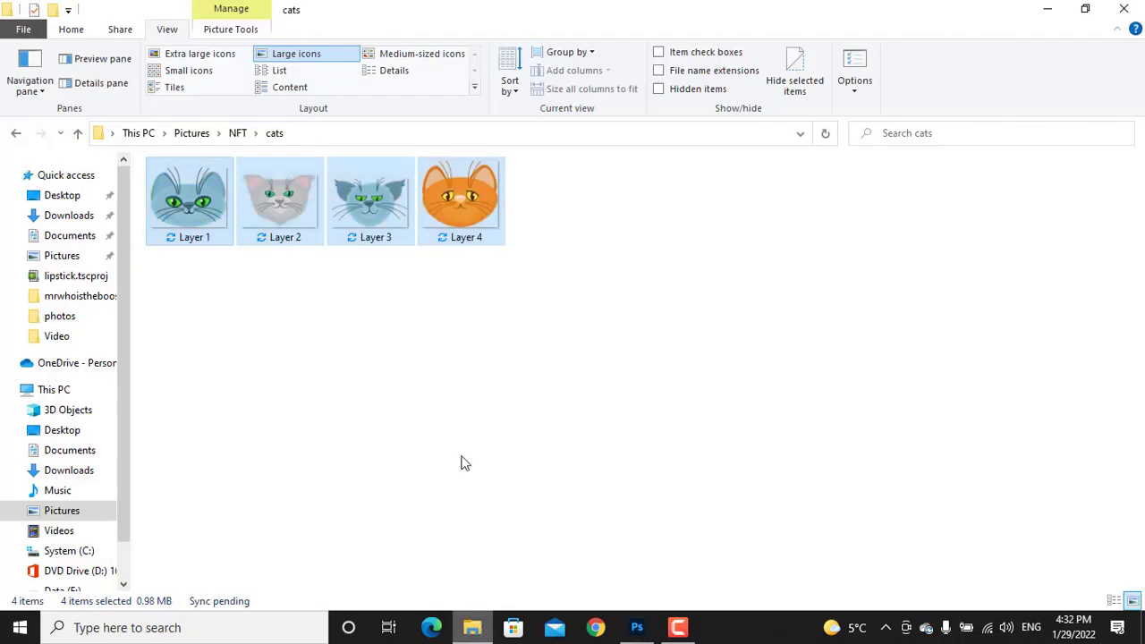
click(474, 430)
key(alt+Up)
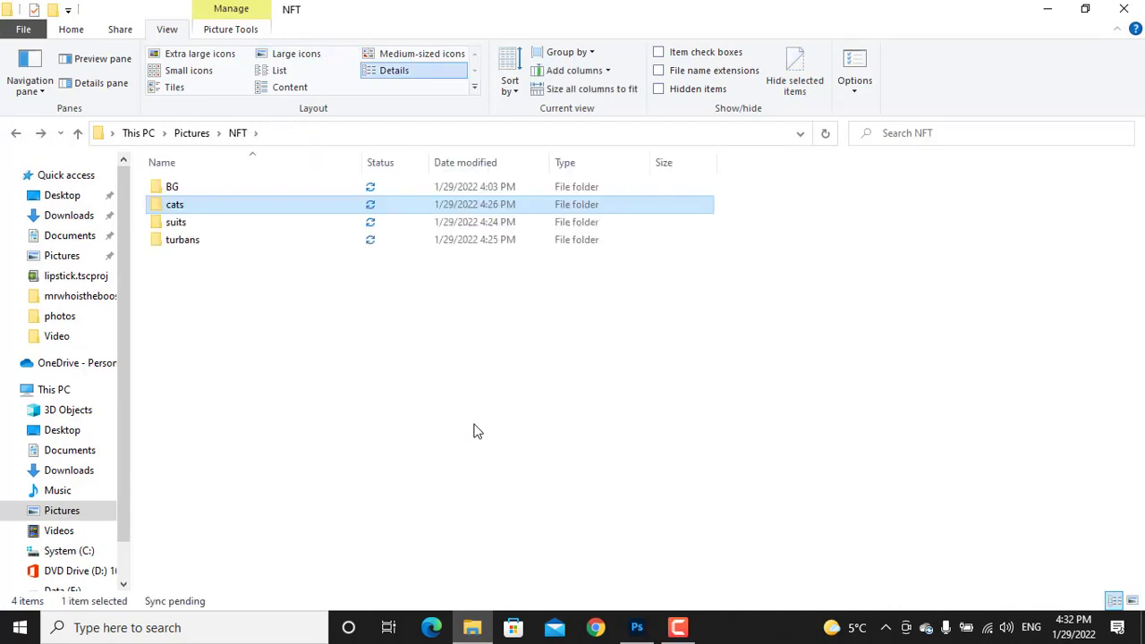
key(Down)
key(Down)
key(Return)
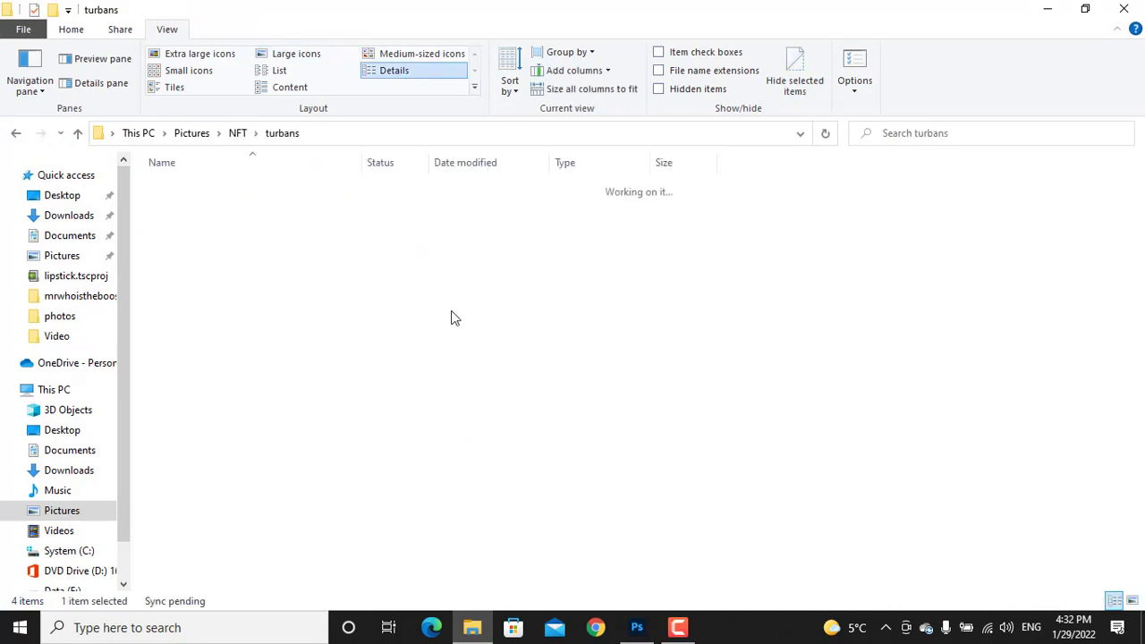
drag(497, 300, 468, 268)
Step: Place the turban images and fit the green turban onto the cat's head
drag(464, 228, 464, 227)
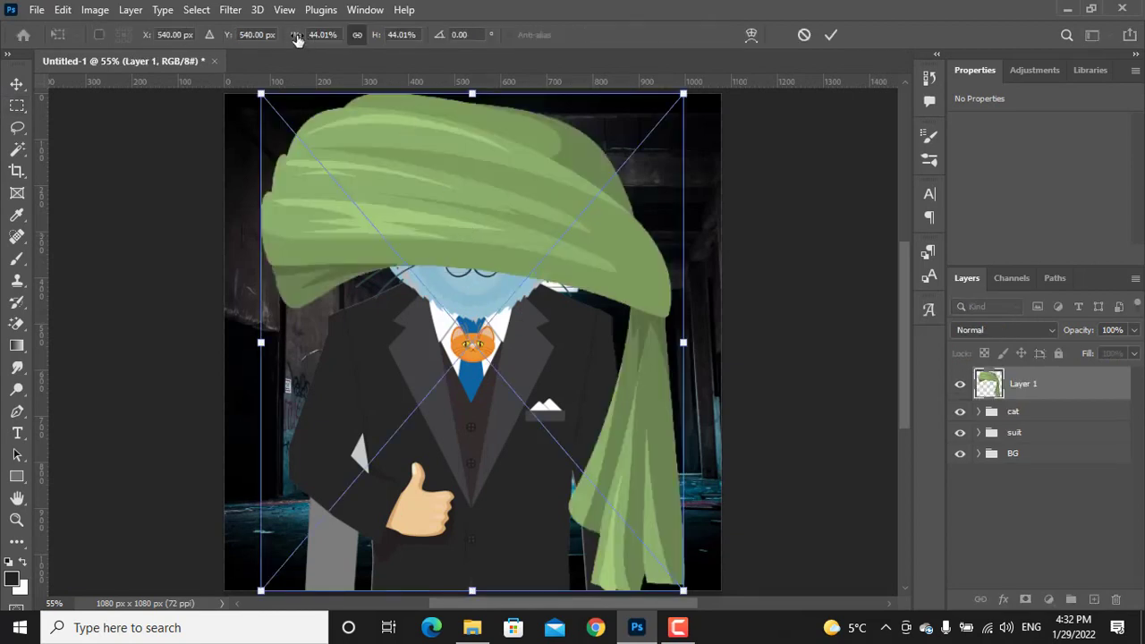
drag(292, 42, 379, 133)
mouse_move(492, 169)
mouse_down()
mouse_move(522, 176)
mouse_move(509, 173)
mouse_up()
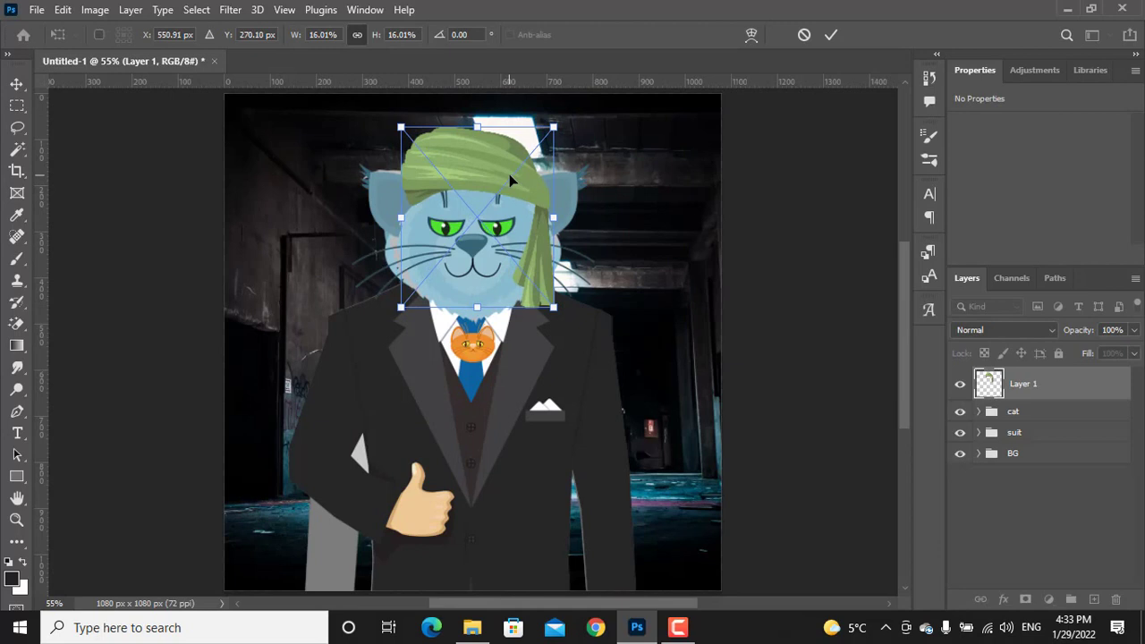
key(Return)
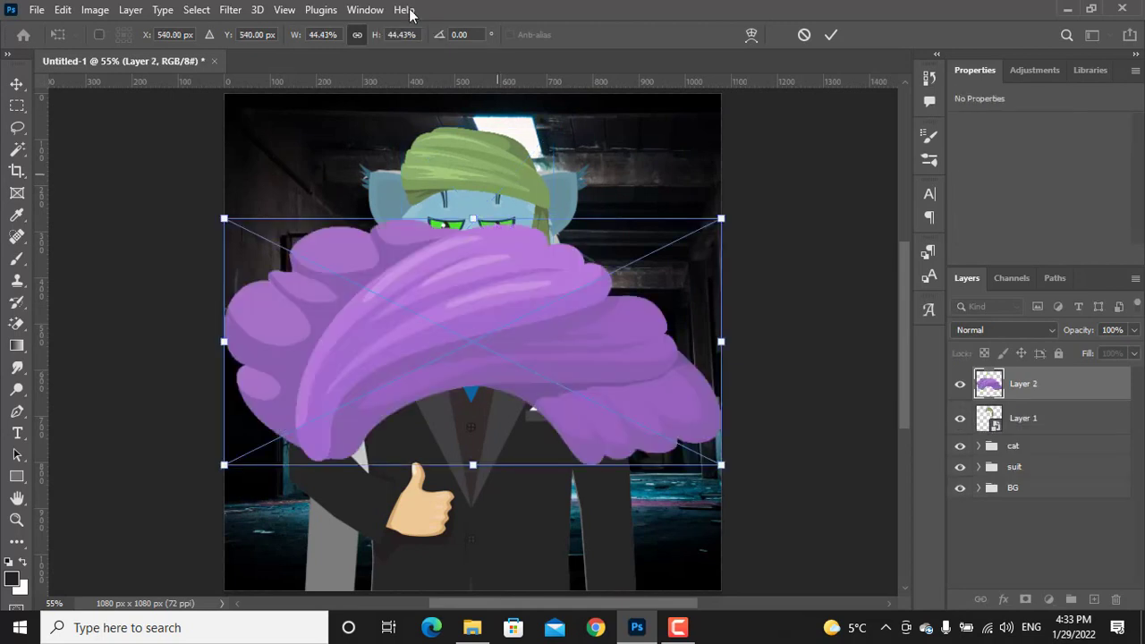
Step: Shrink the purple turban and set it on the cat's head
drag(297, 31, 277, 31)
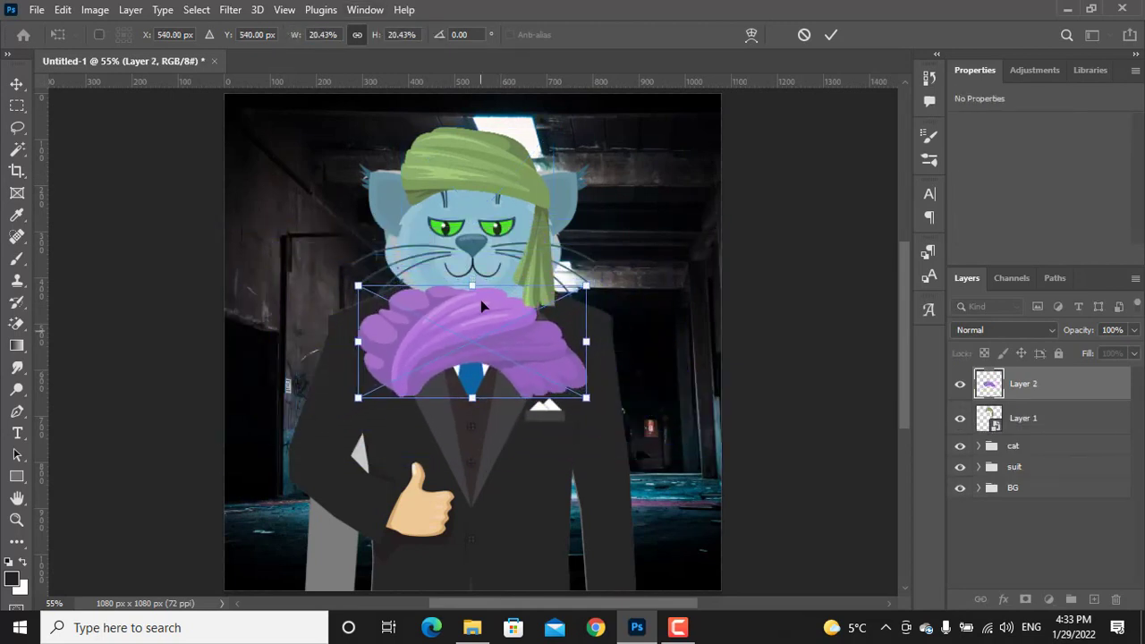
drag(481, 300, 447, 158)
click(397, 36)
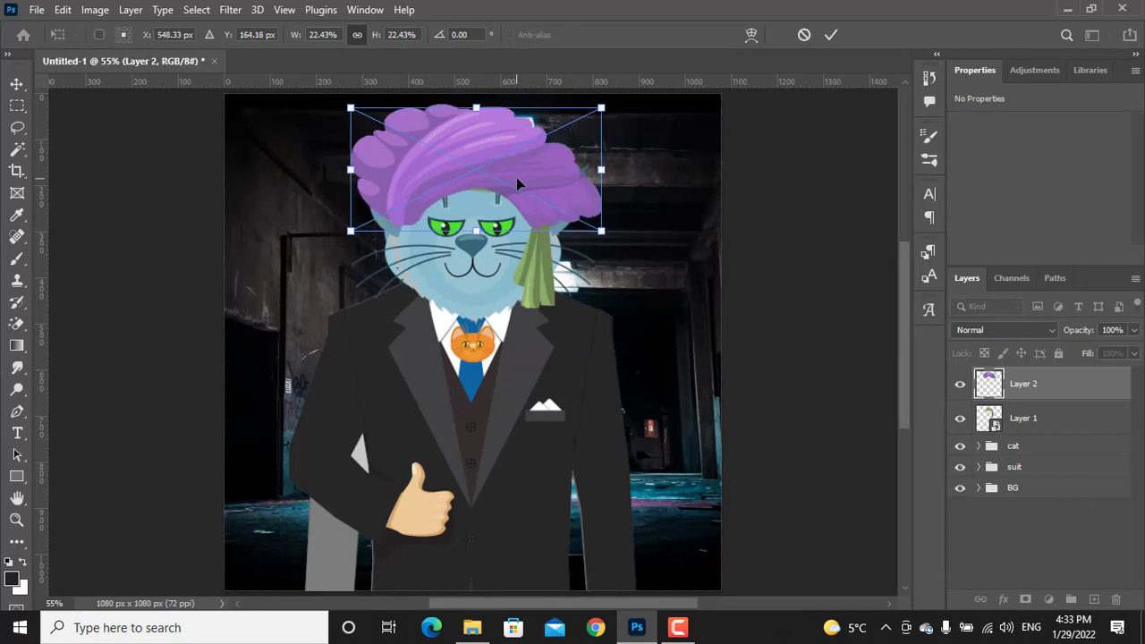
key(Return)
Step: Shrink, widen and slightly tilt the cream turban onto the cat's head
drag(296, 34, 273, 34)
drag(437, 263, 482, 170)
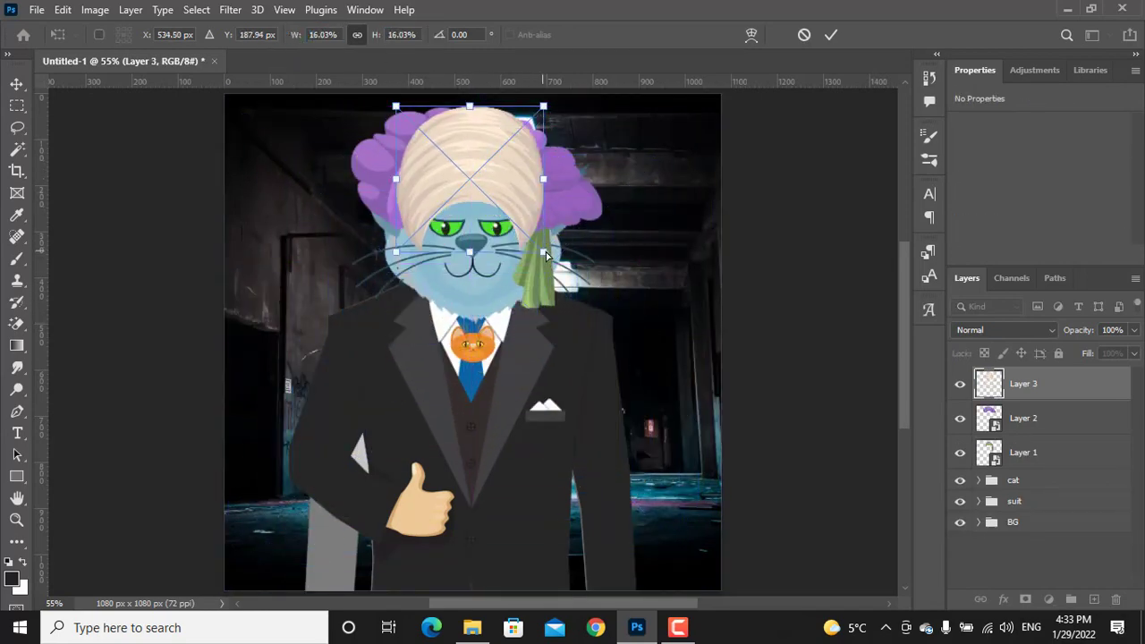
drag(556, 234, 571, 238)
drag(362, 241, 362, 234)
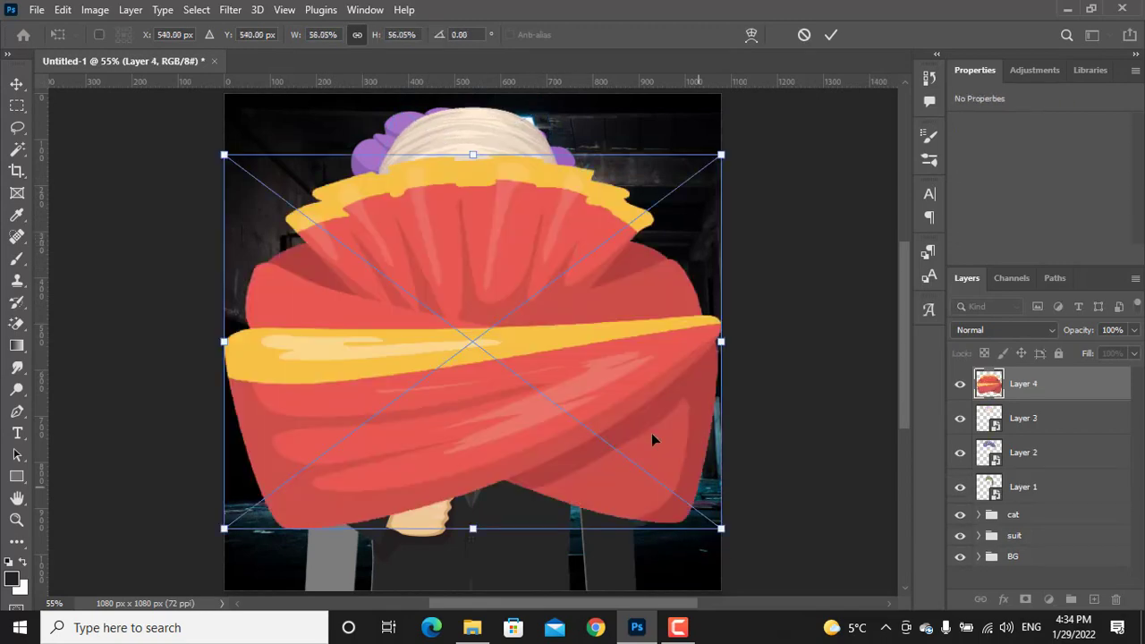
Step: Scale the red turban to 17.05% and set it on top of the head
drag(296, 34, 255, 40)
drag(451, 346, 450, 161)
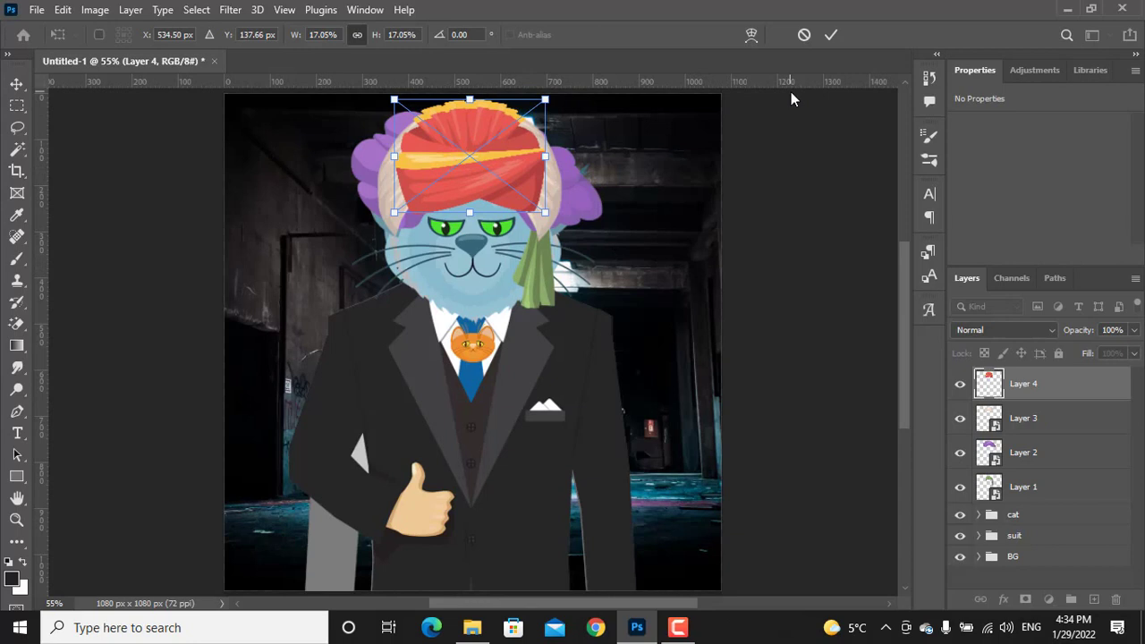
click(831, 35)
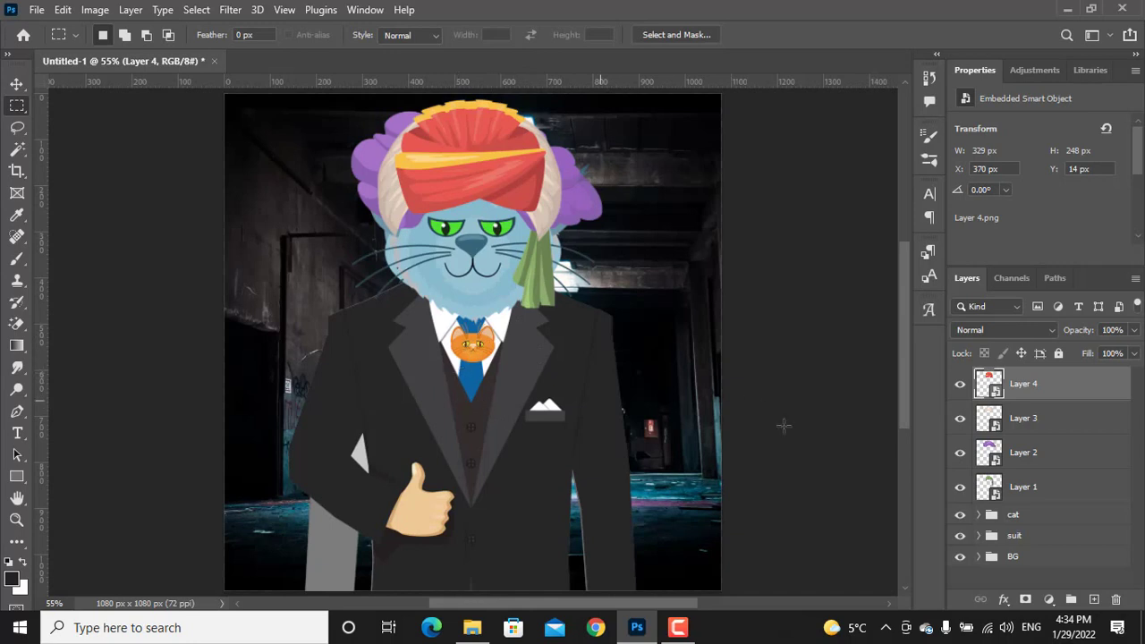
Step: Enlarge the orange cat head (Layer 4 in the cat group) to 423% and fit it under the turban
click(979, 516)
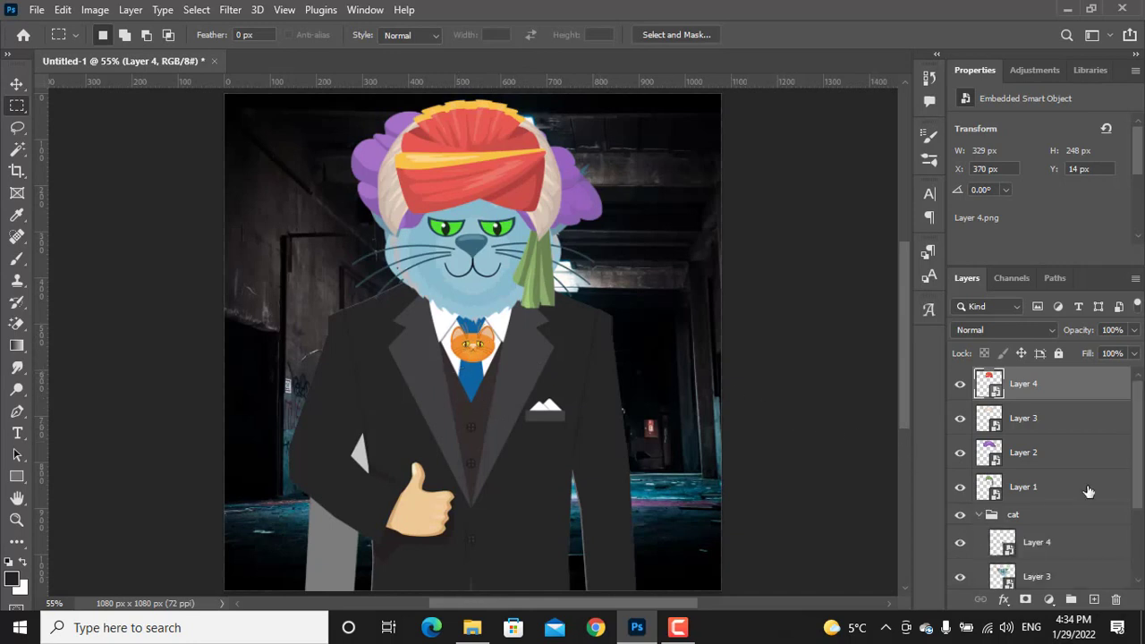
click(1041, 552)
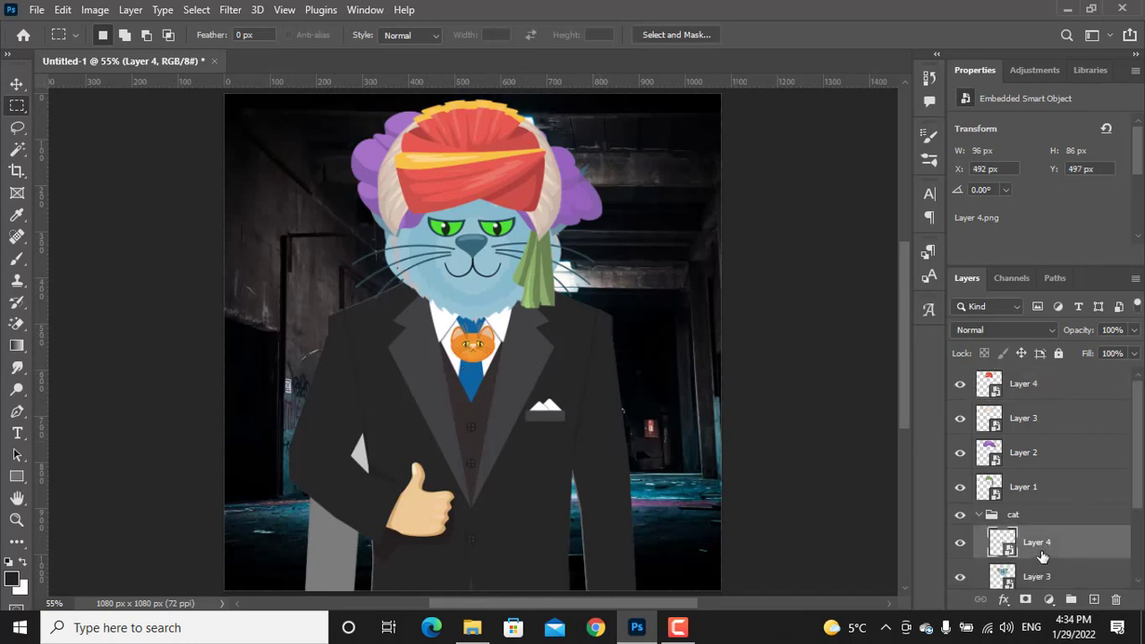
key(ctrl+t)
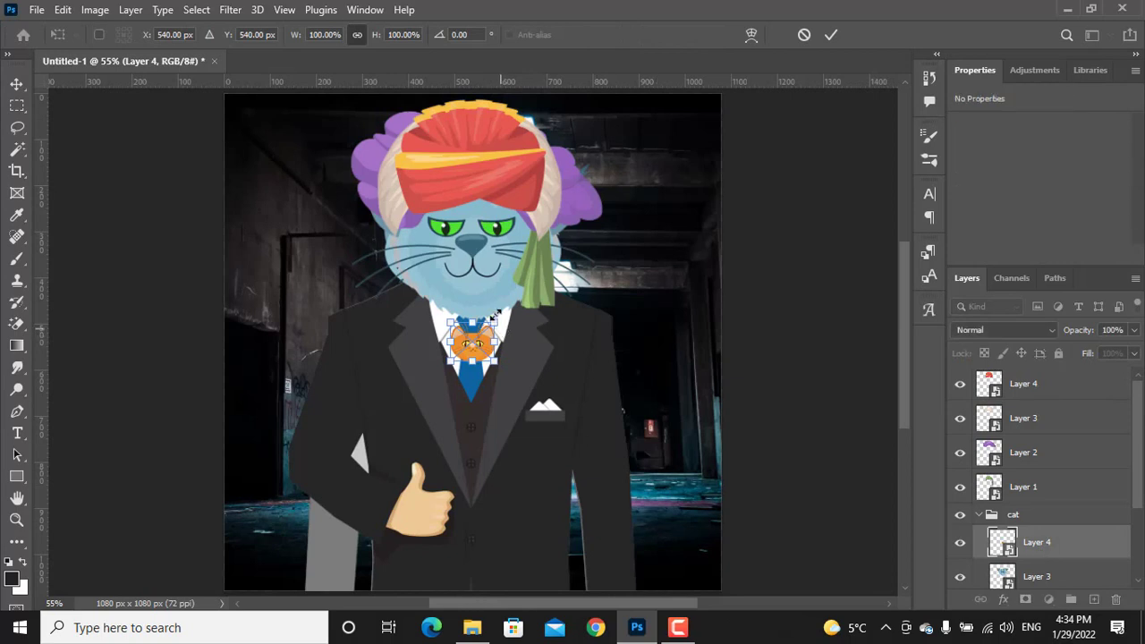
mouse_move(296, 39)
mouse_down()
mouse_move(313, 36)
mouse_move(301, 36)
mouse_up()
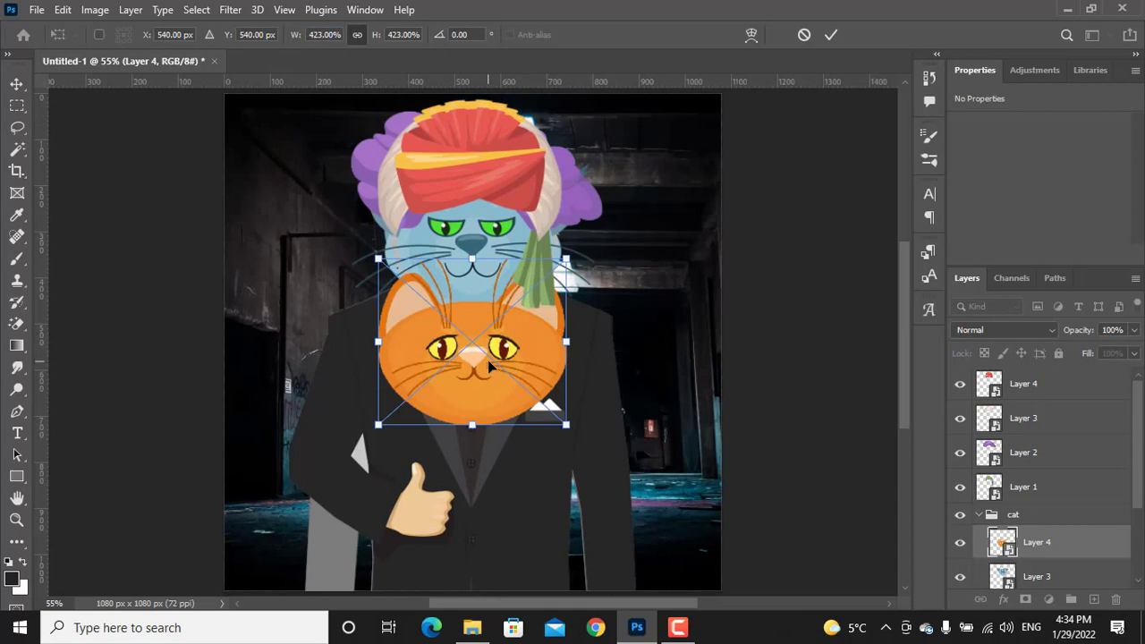
drag(489, 384, 489, 260)
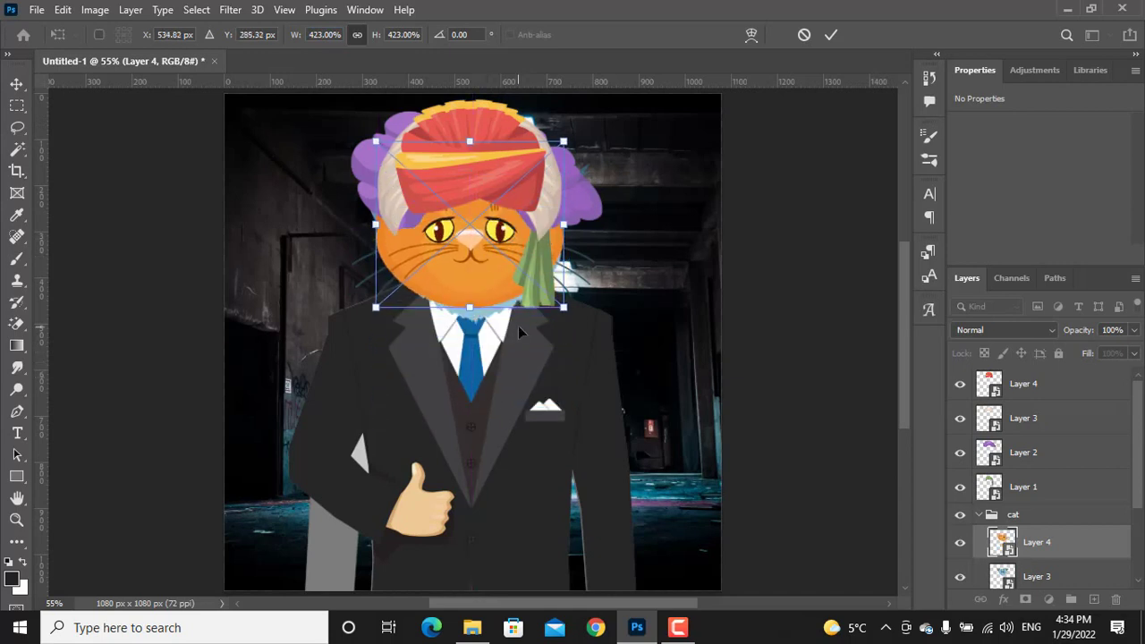
key(Return)
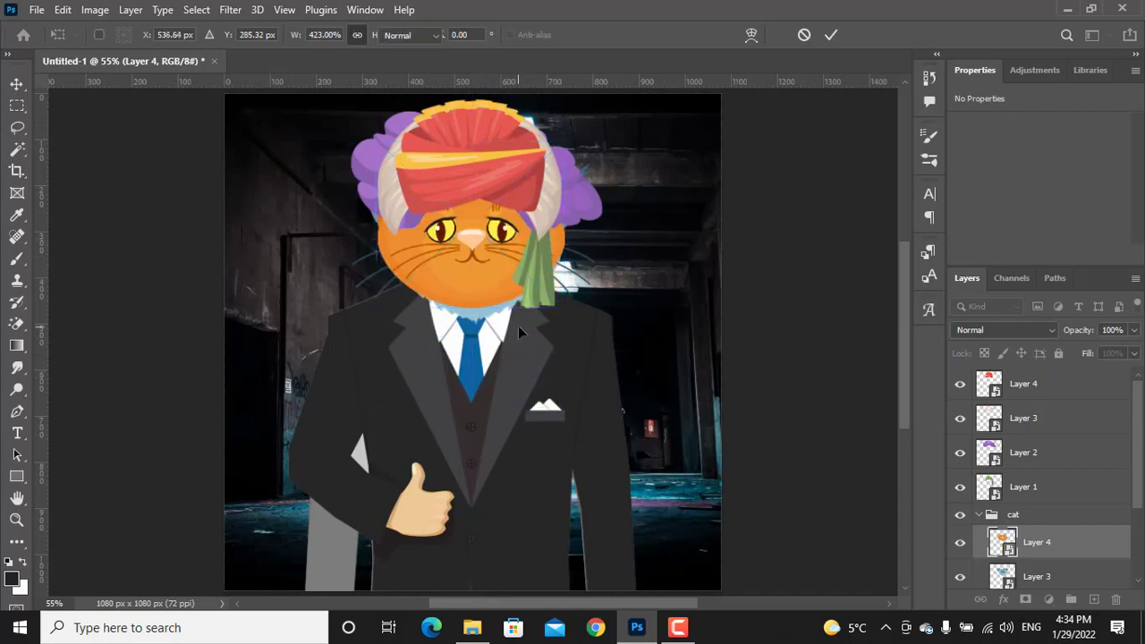
Step: Widen the red turban to about 405 × 261 px, tilted 2.03°, snug atop the orange cat head
key(m)
click(1054, 397)
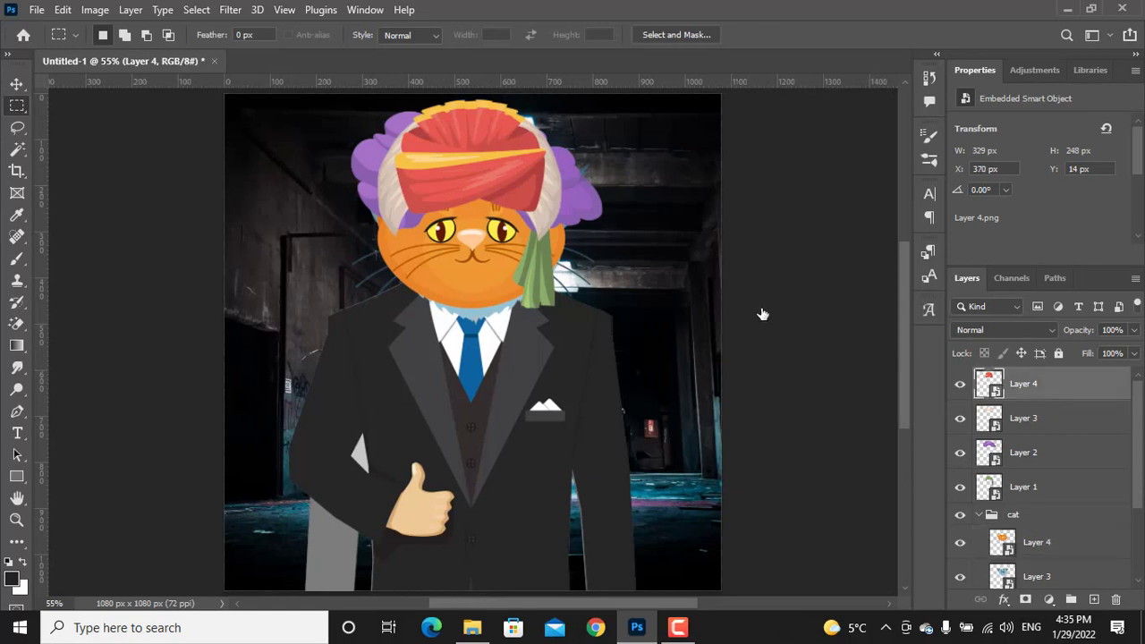
key(ctrl+t)
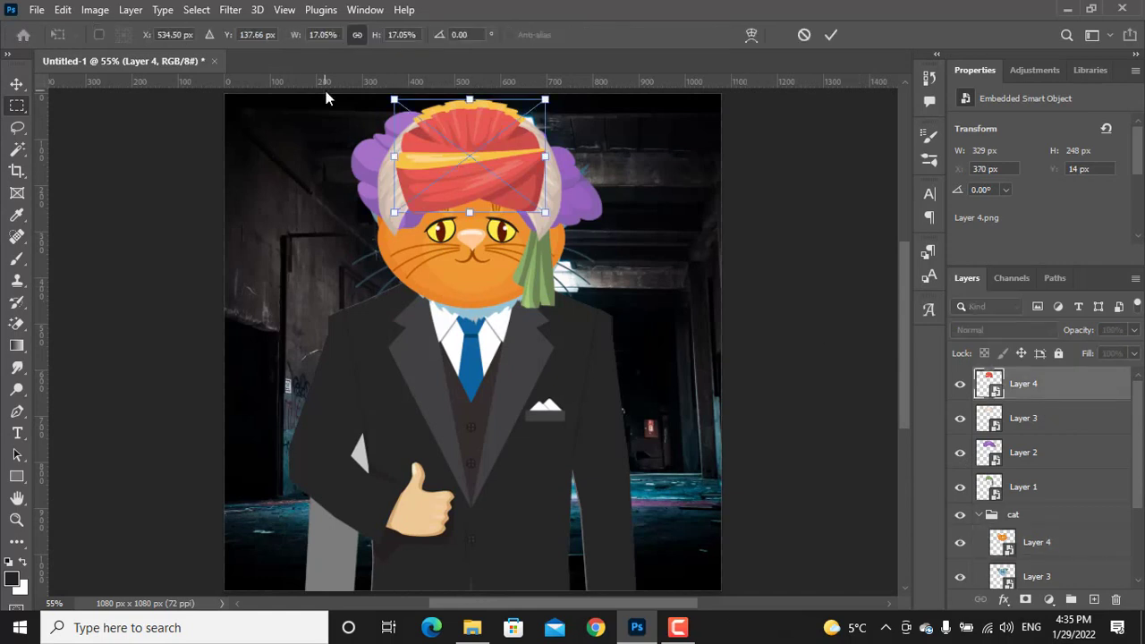
drag(294, 36, 298, 35)
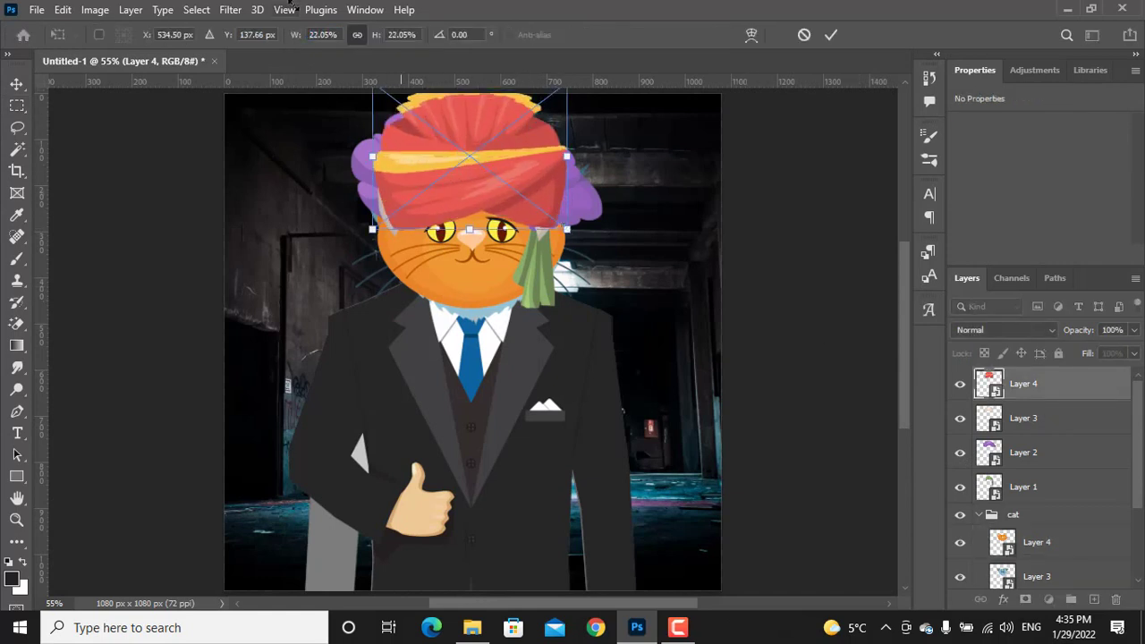
key(Down)
key(Down)
key(Down)
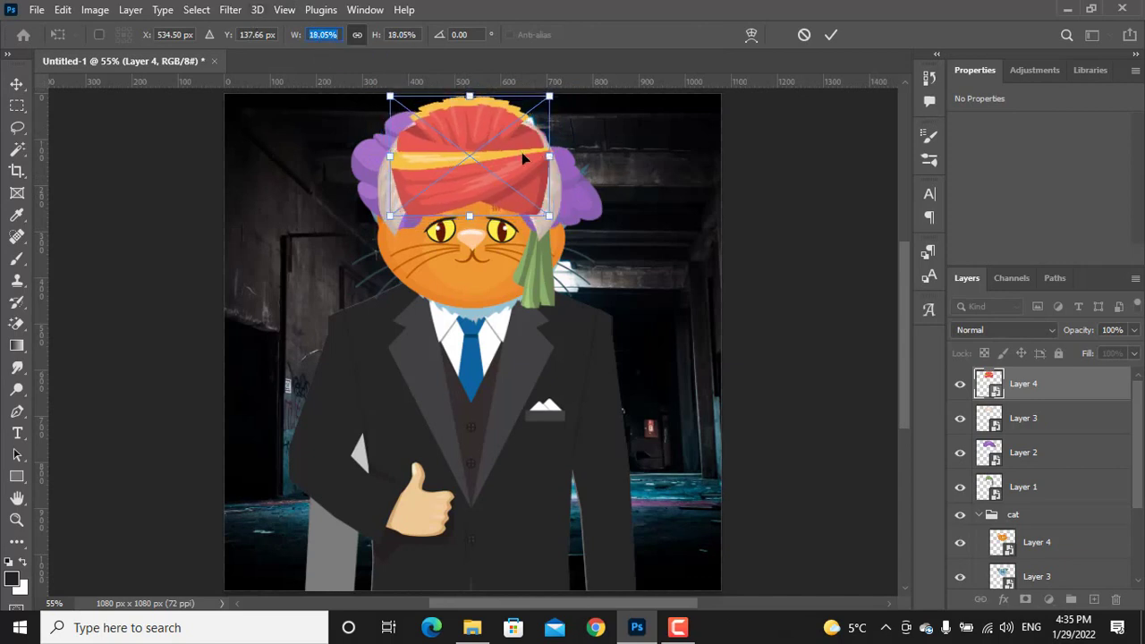
drag(554, 213, 565, 216)
drag(390, 215, 362, 208)
drag(567, 221, 569, 219)
drag(362, 209, 356, 212)
key(Return)
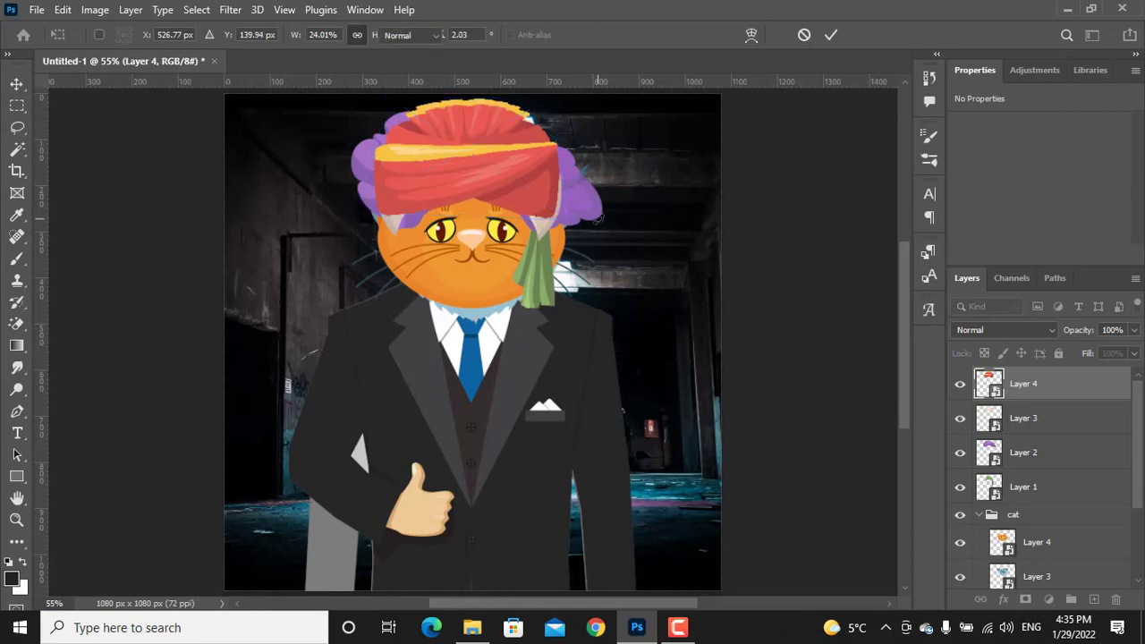
key(m)
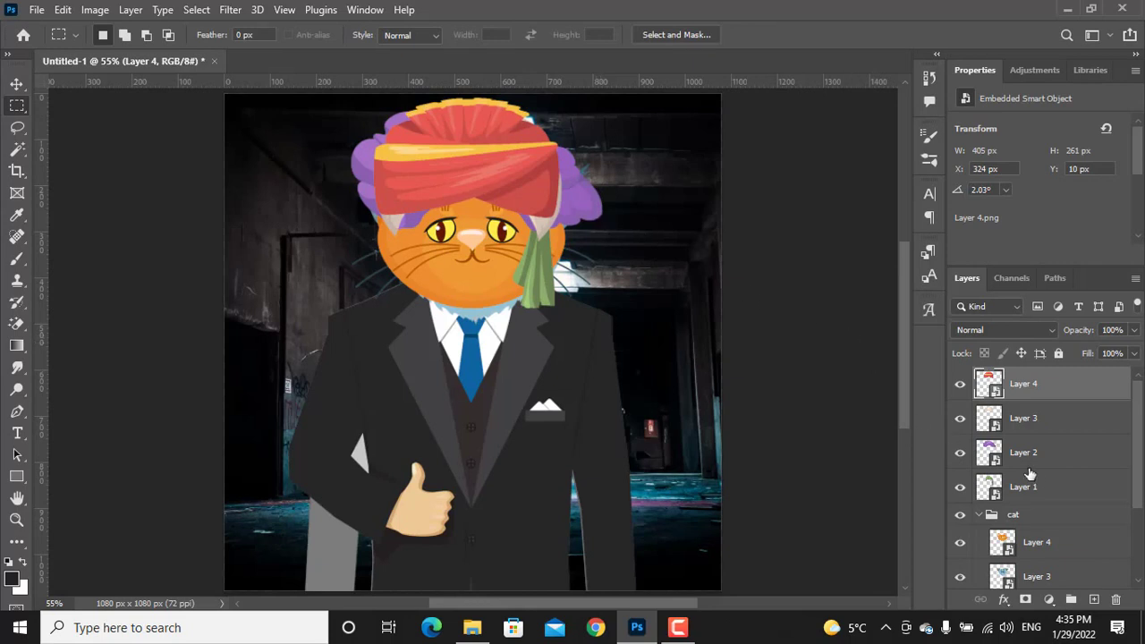
Step: Select turban Layers 1–4, put them in a new group, and rename it 'turbans'
shift+click(1041, 486)
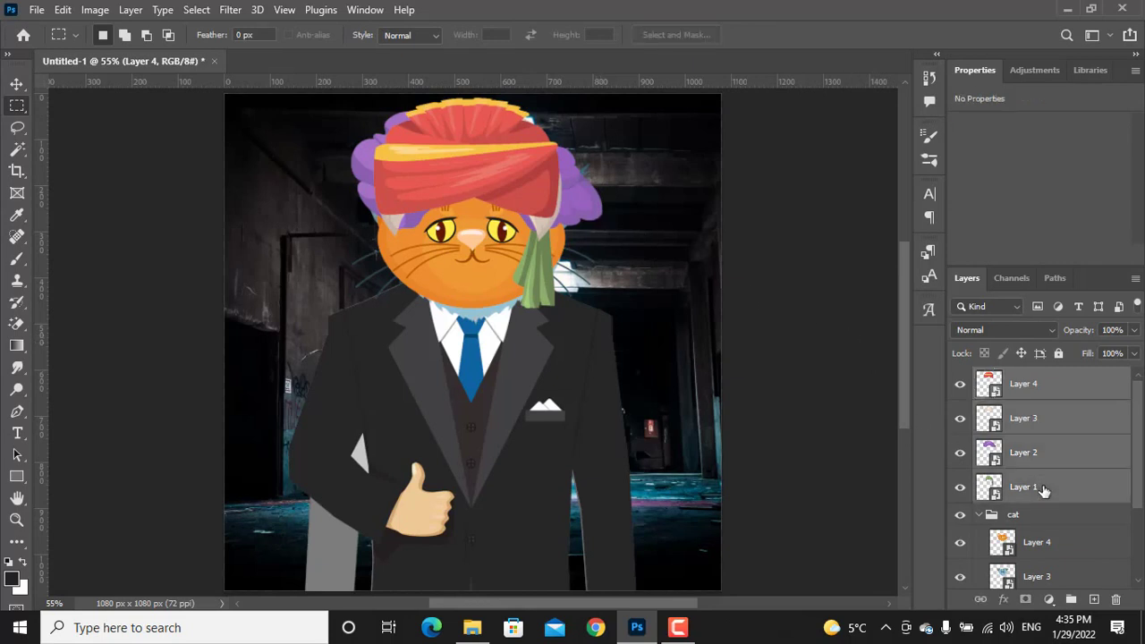
click(1073, 599)
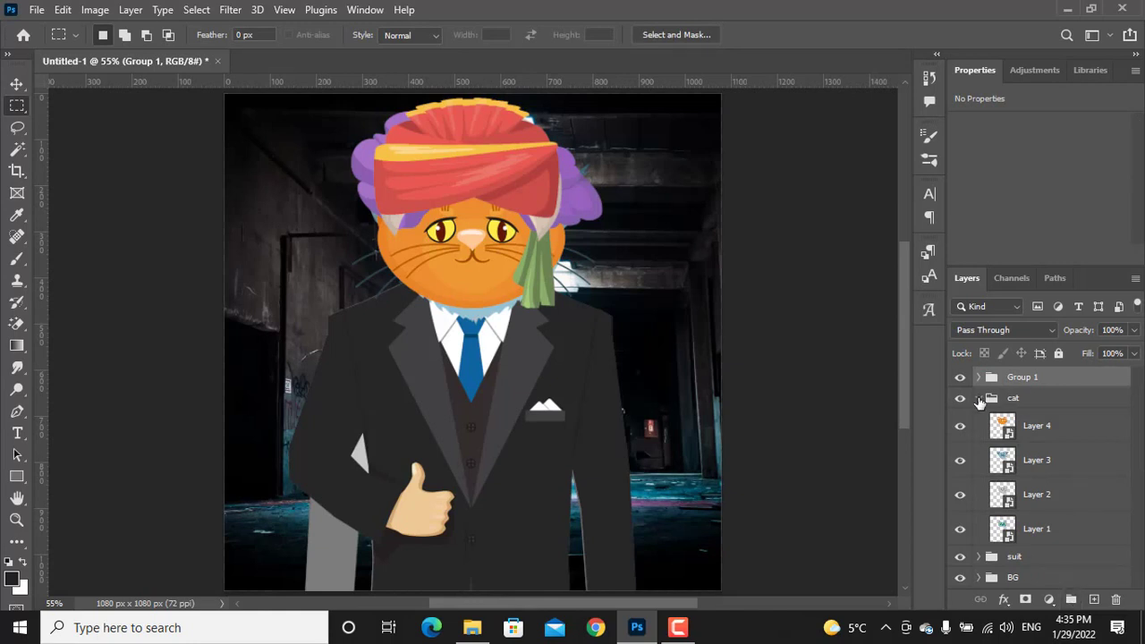
click(979, 399)
double_click(1023, 378)
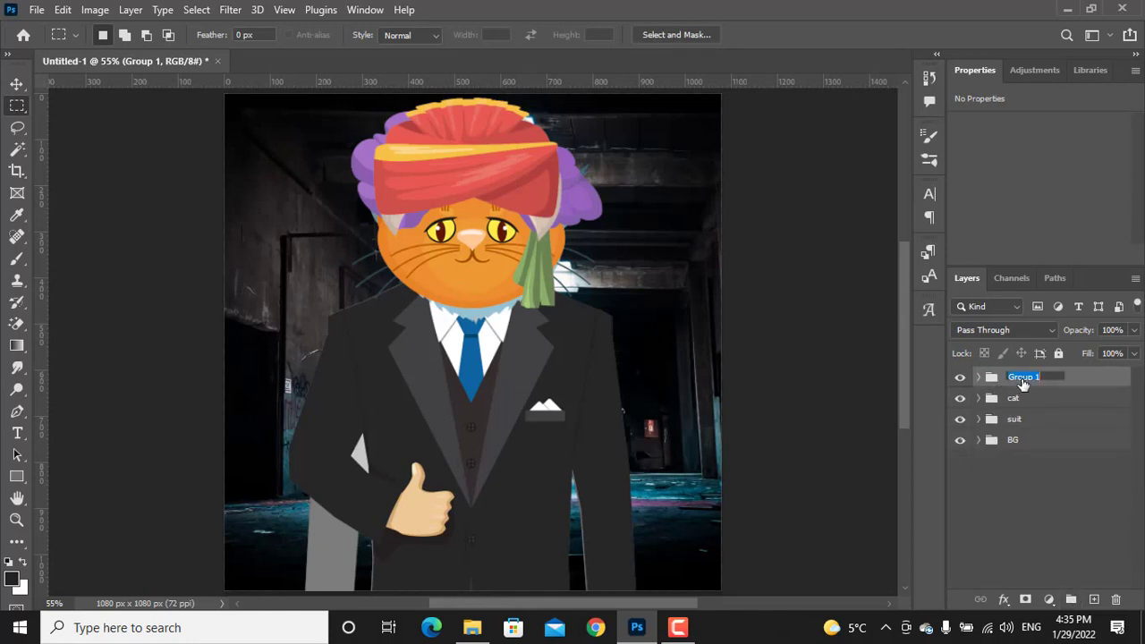
text(turbans)
key(Return)
Step: Load photoshopCompositionComposer-v0.1.jsx from Downloads\Compressed\photoshopCompositionComposer-master via File > Scripts
click(37, 11)
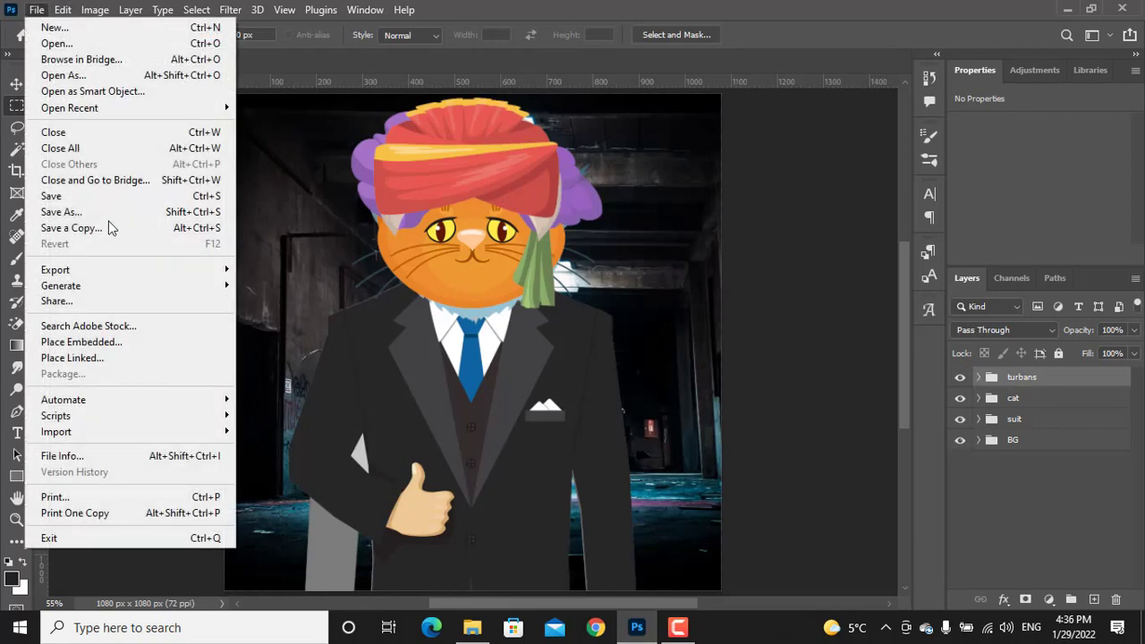
mouse_move(187, 438)
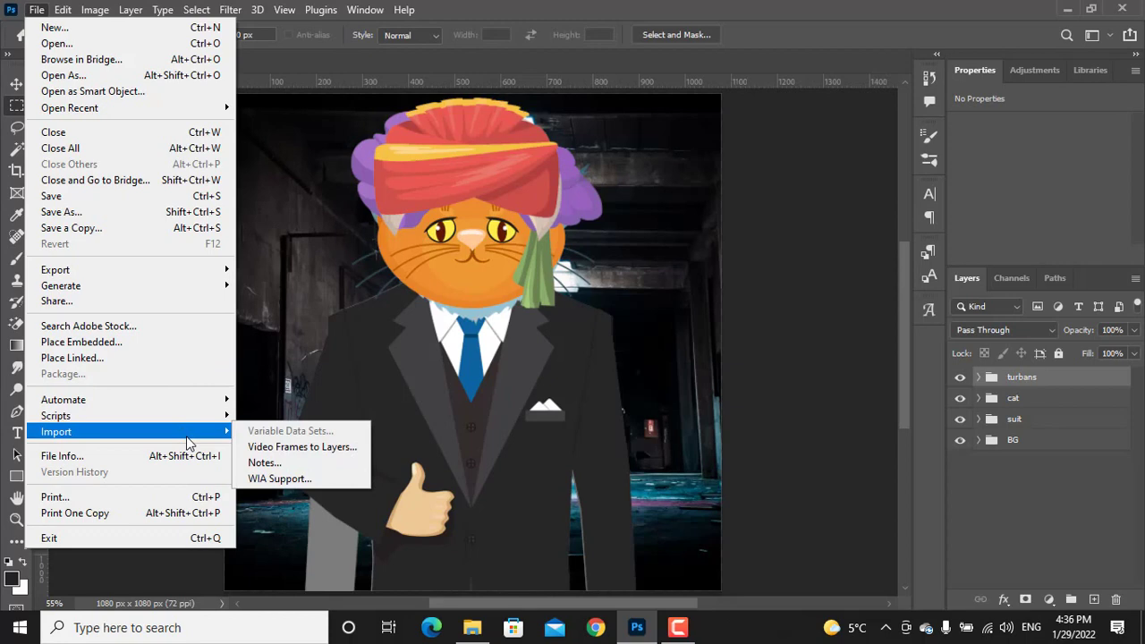
mouse_move(200, 420)
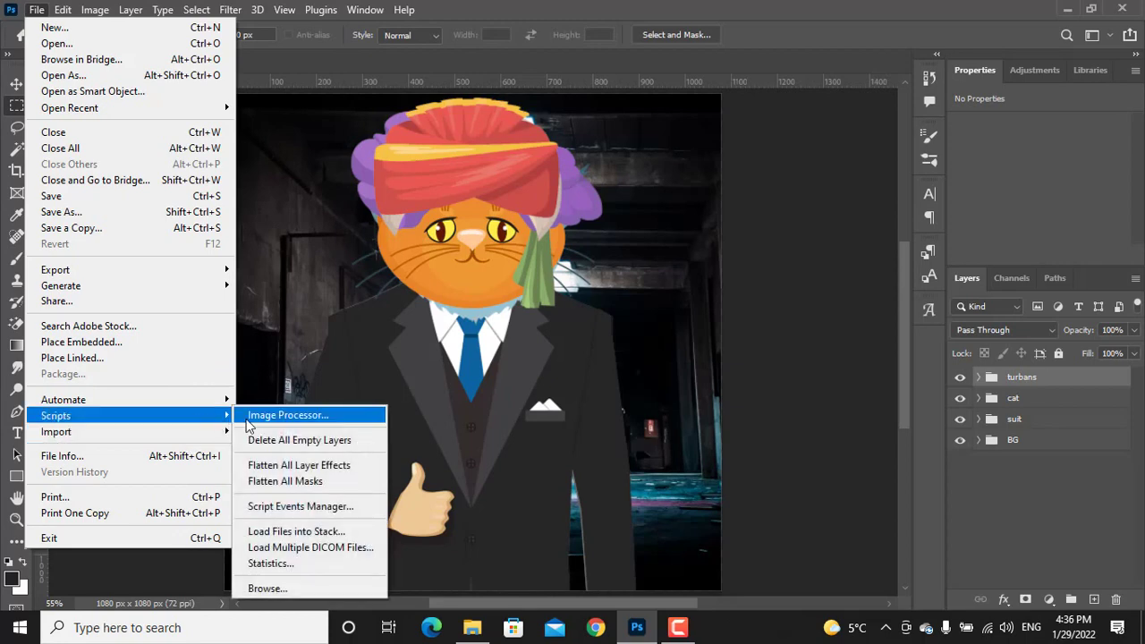
click(303, 589)
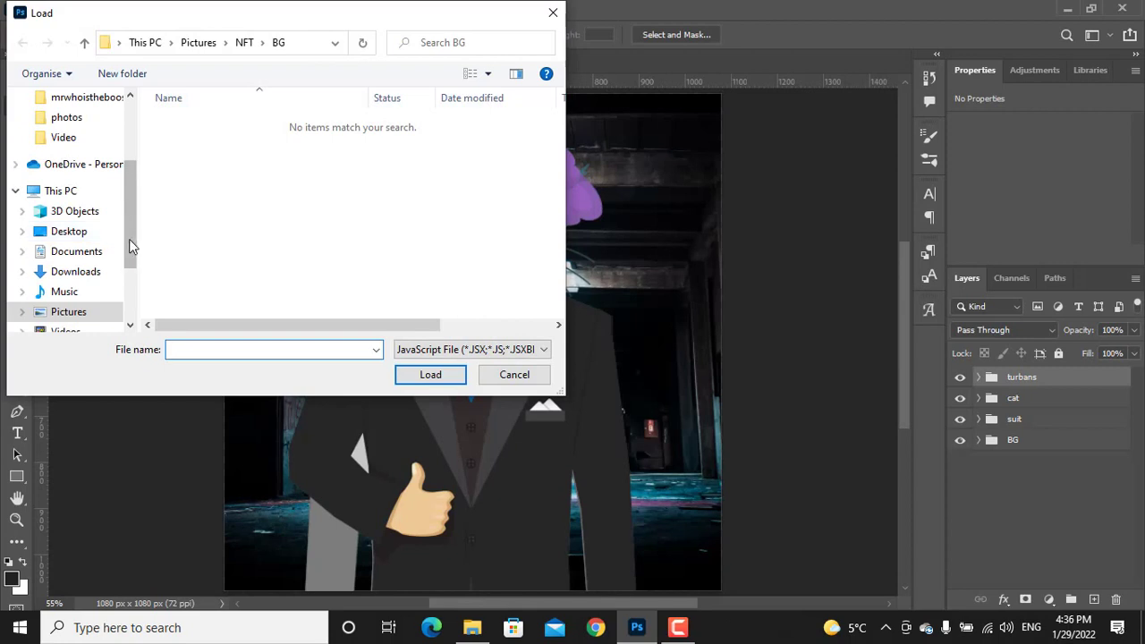
click(75, 271)
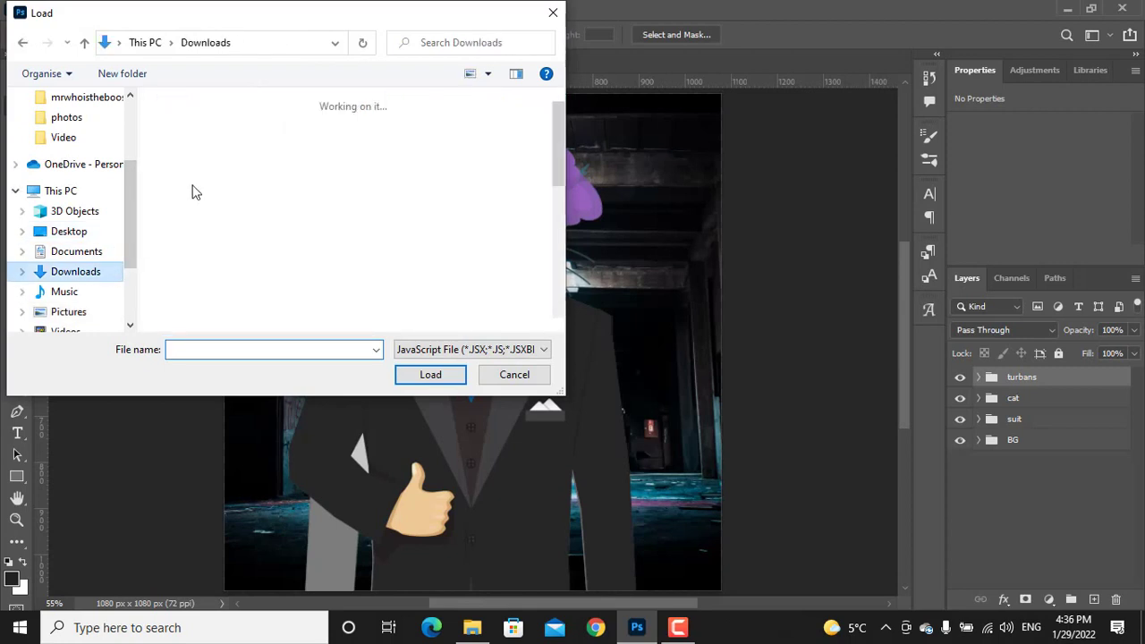
double_click(214, 173)
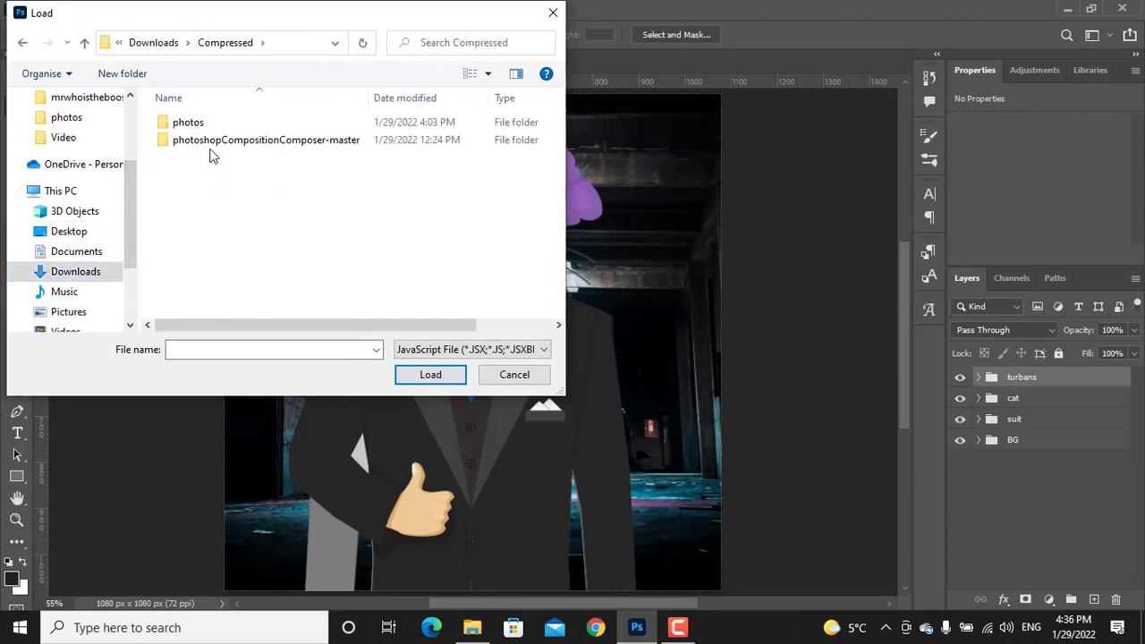
double_click(209, 145)
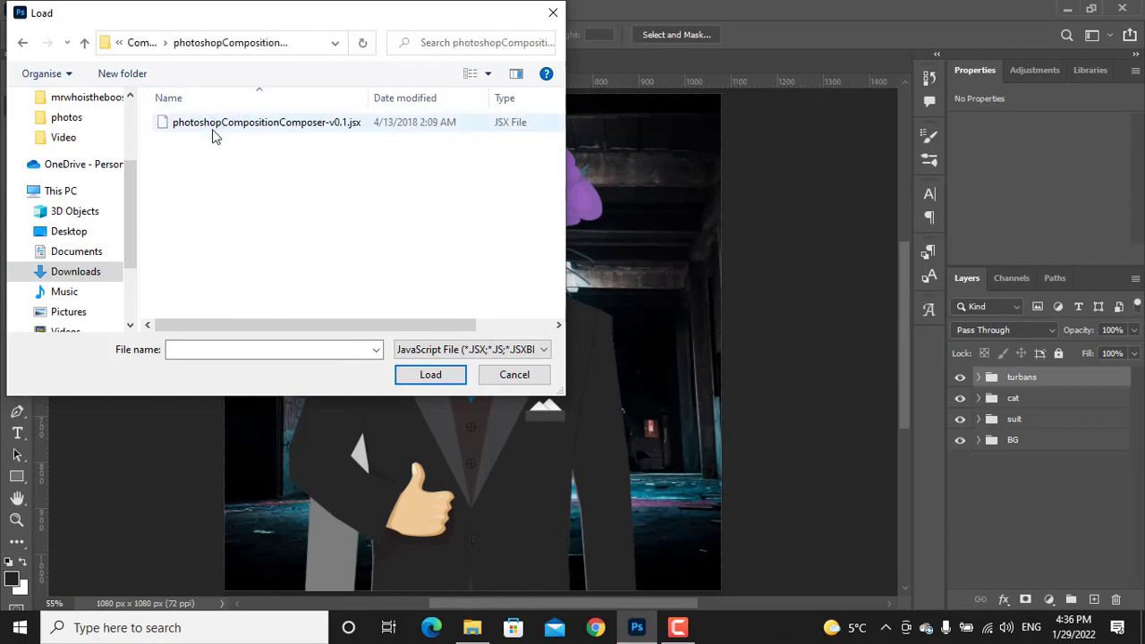
click(212, 131)
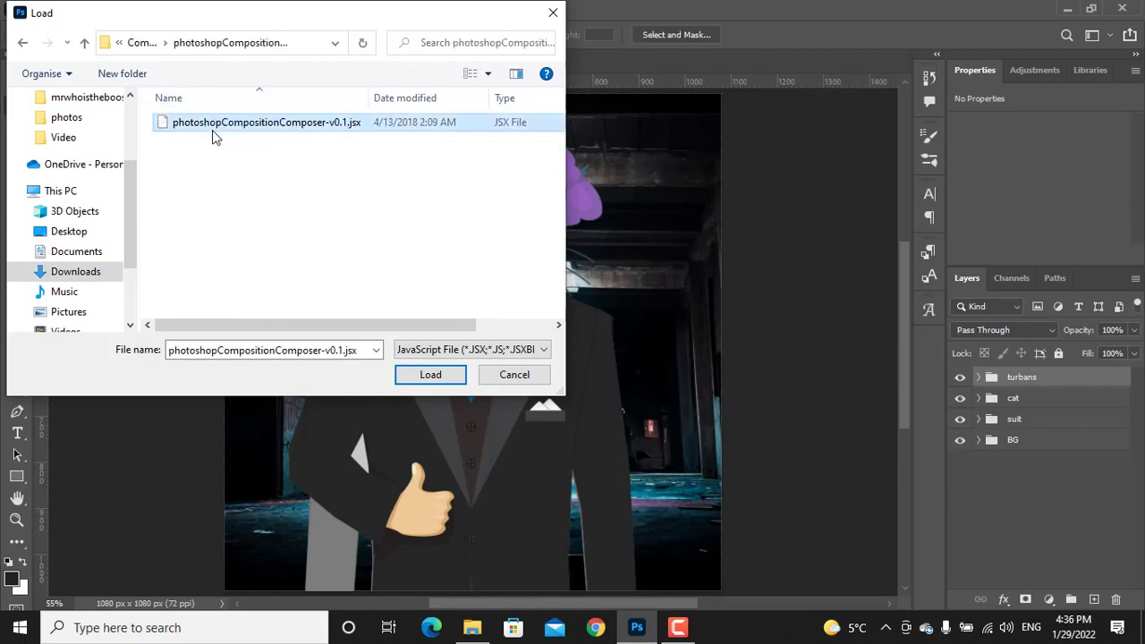
click(417, 374)
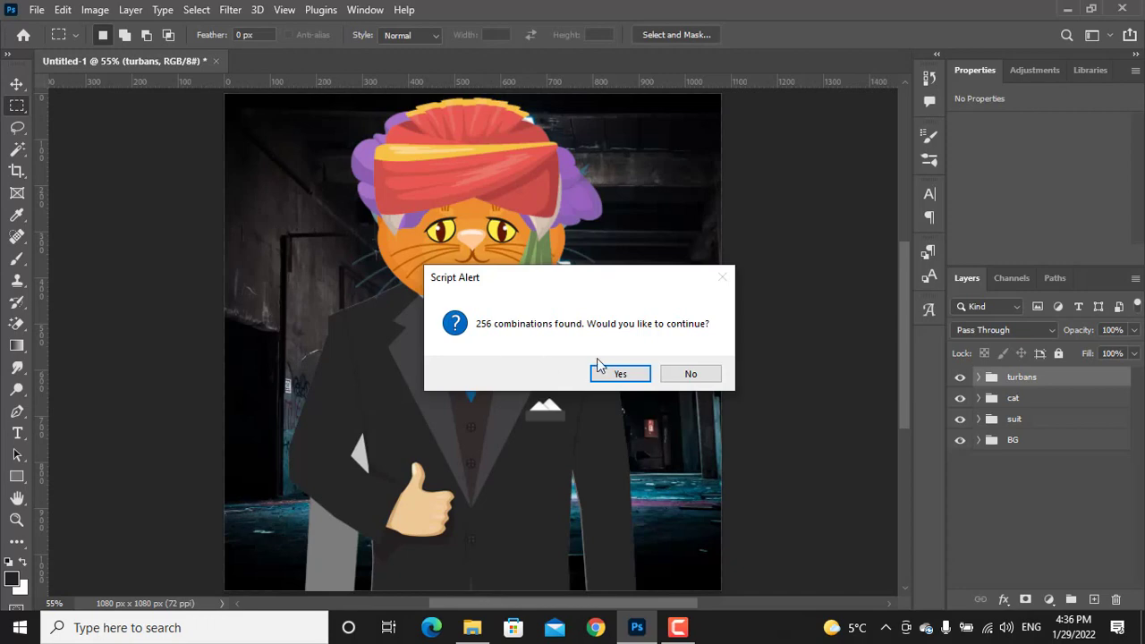
Step: Accept all 256 combinations, output to Pictures\NFT\NFT Photos without PSD copies, and view that folder
click(642, 375)
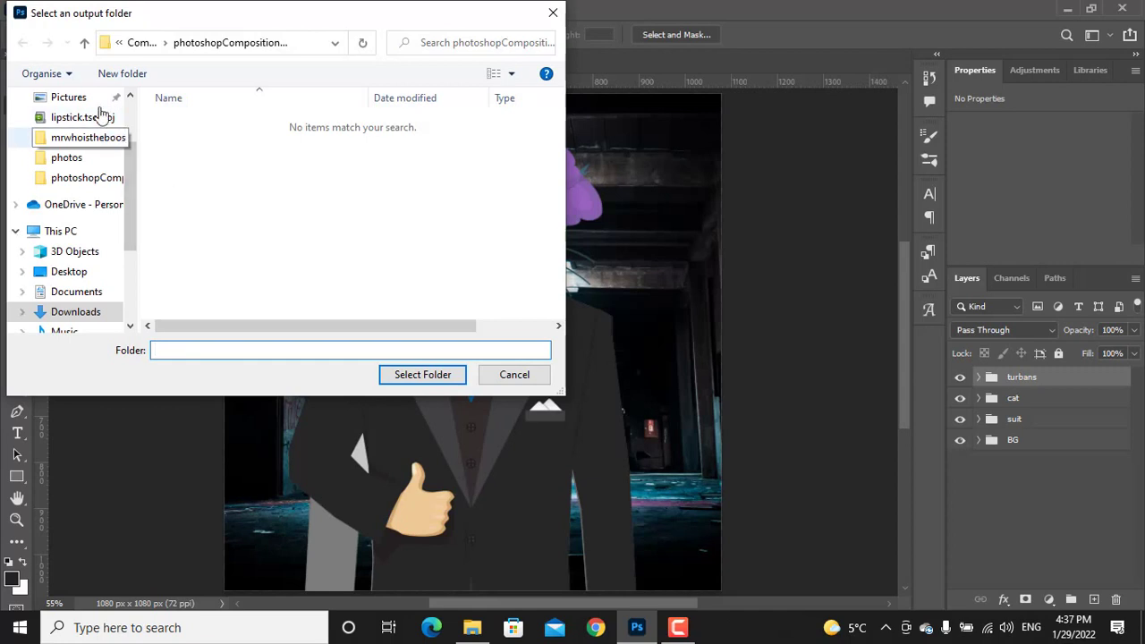
click(75, 96)
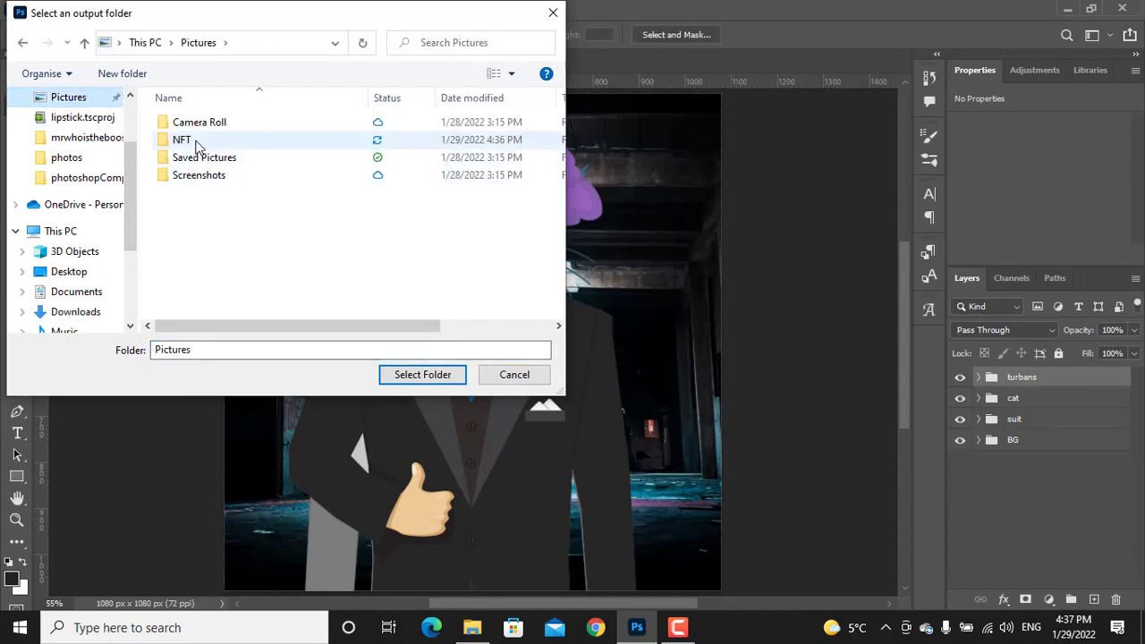
double_click(191, 142)
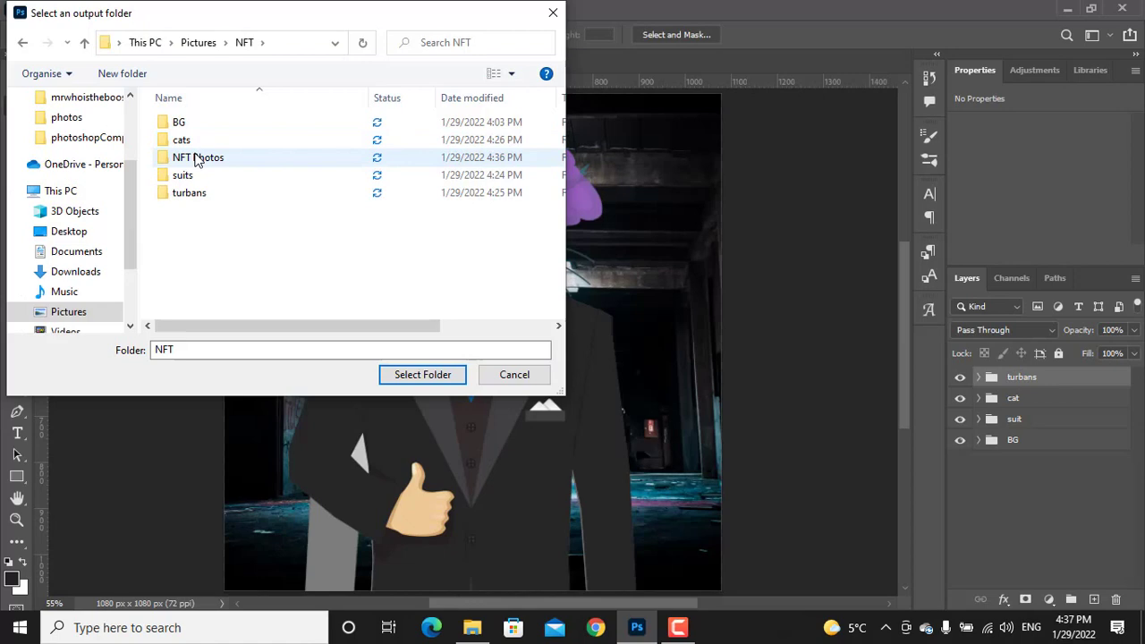
double_click(195, 157)
click(422, 375)
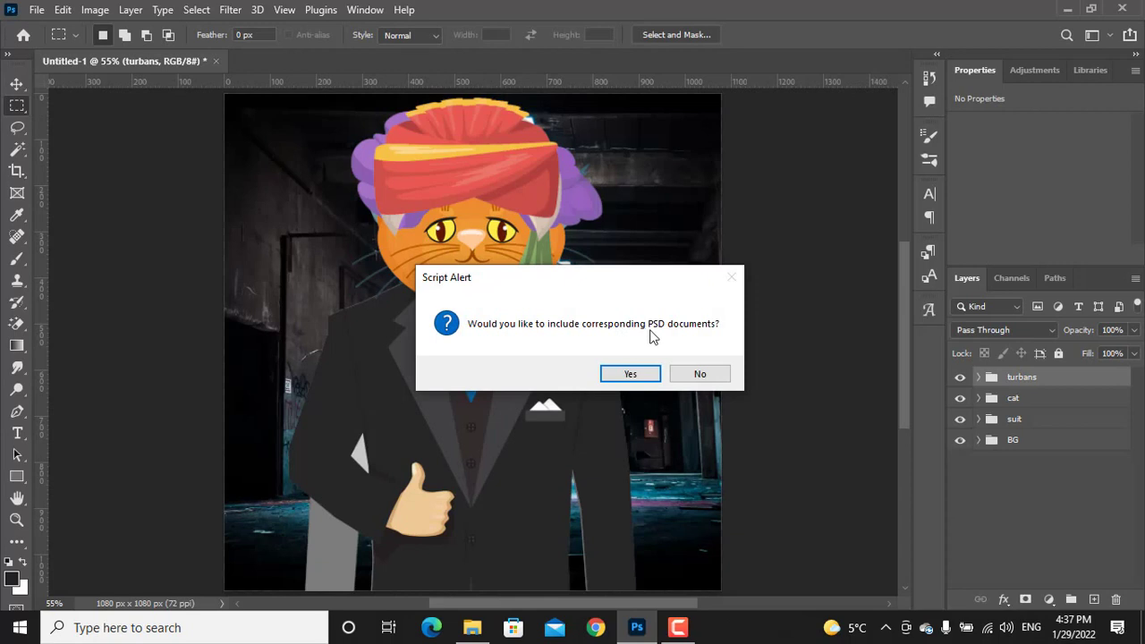
click(687, 374)
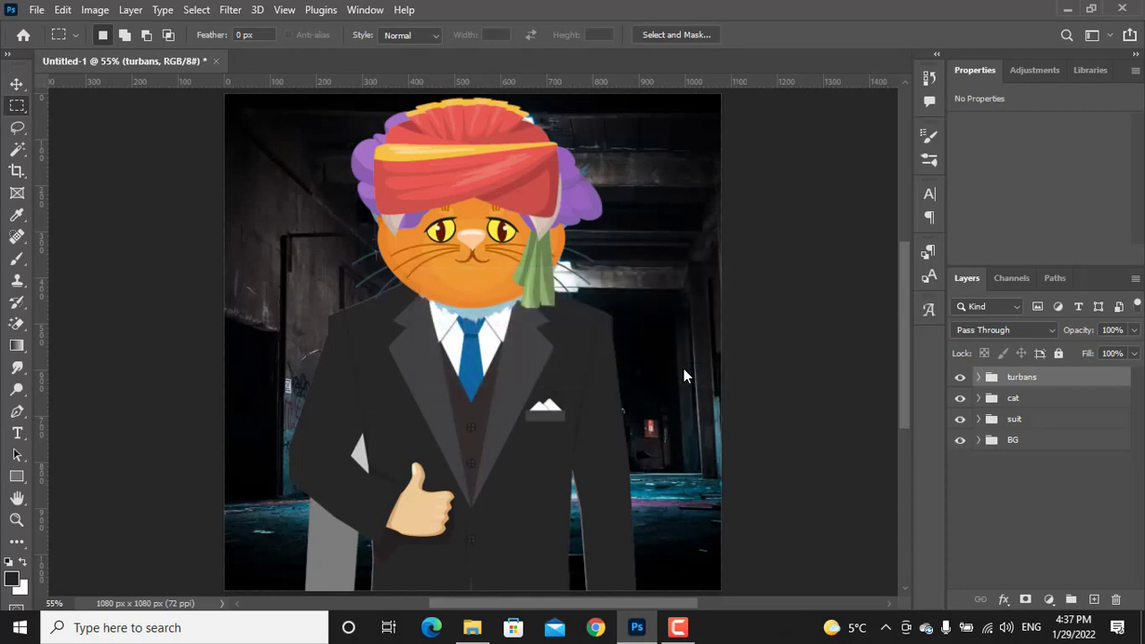
key(alt+Tab)
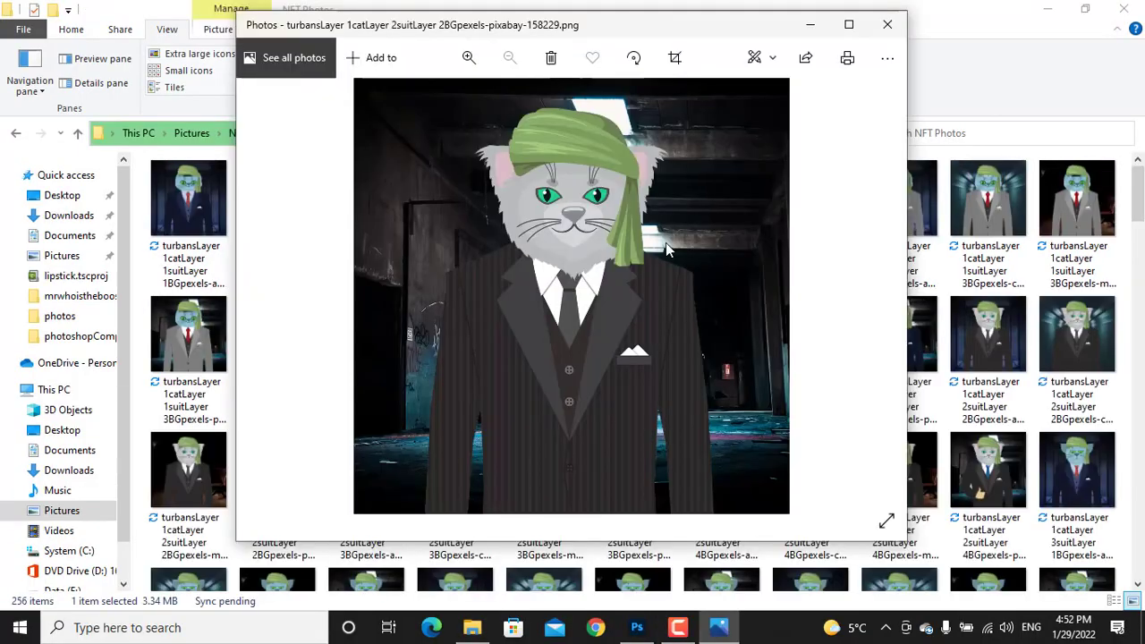
Step: Step through five exported suited-cat images in the viewer, then close it
key(Right)
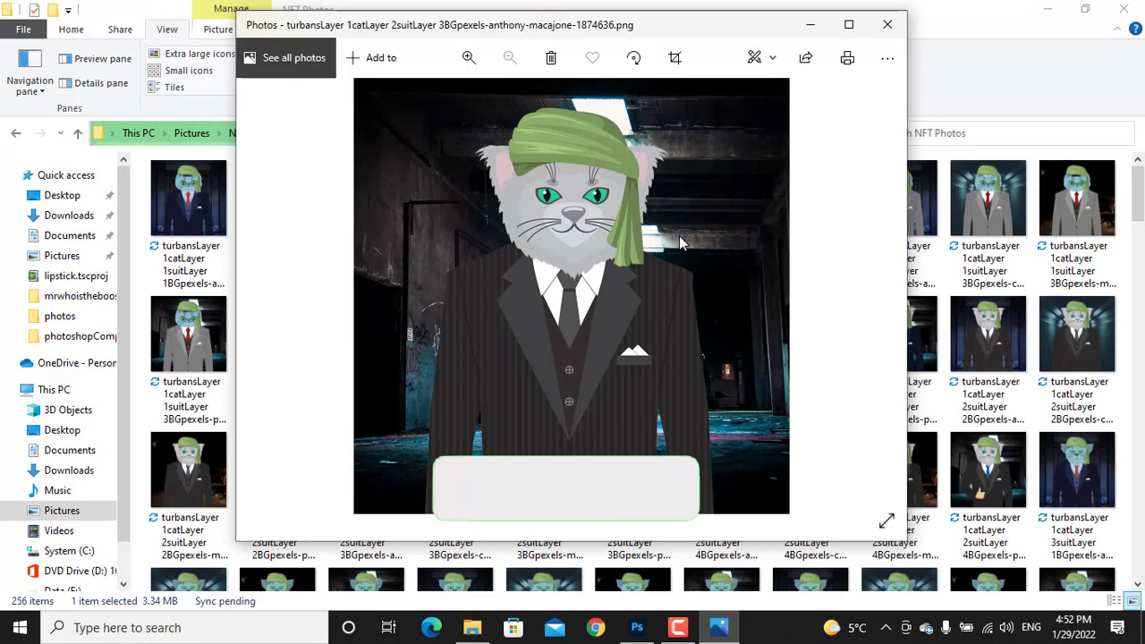
key(Right)
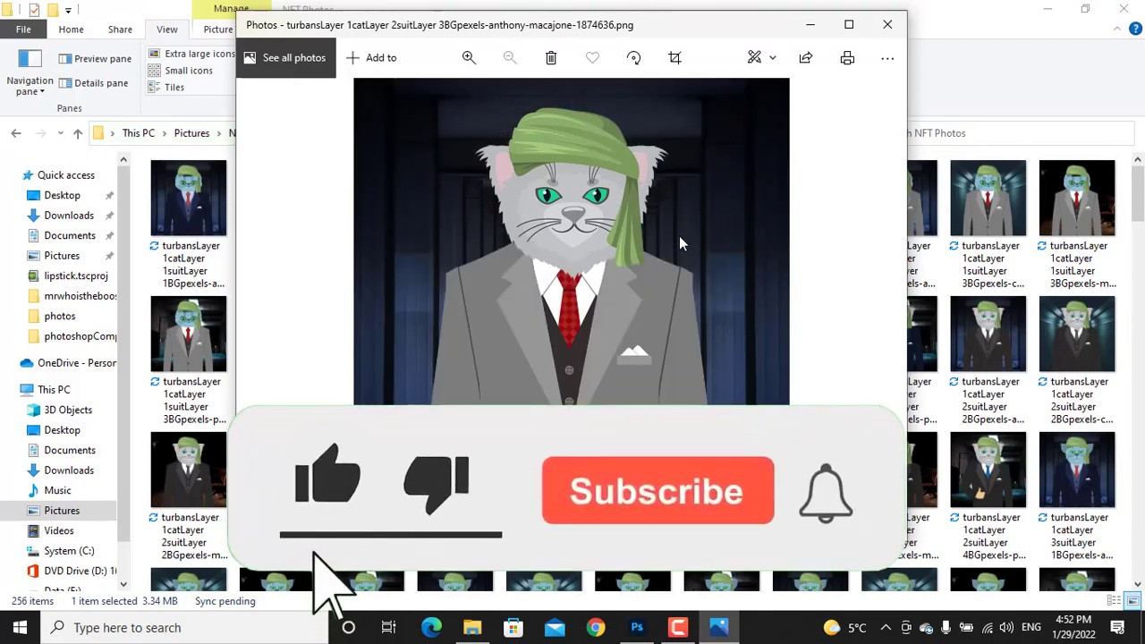
key(Right)
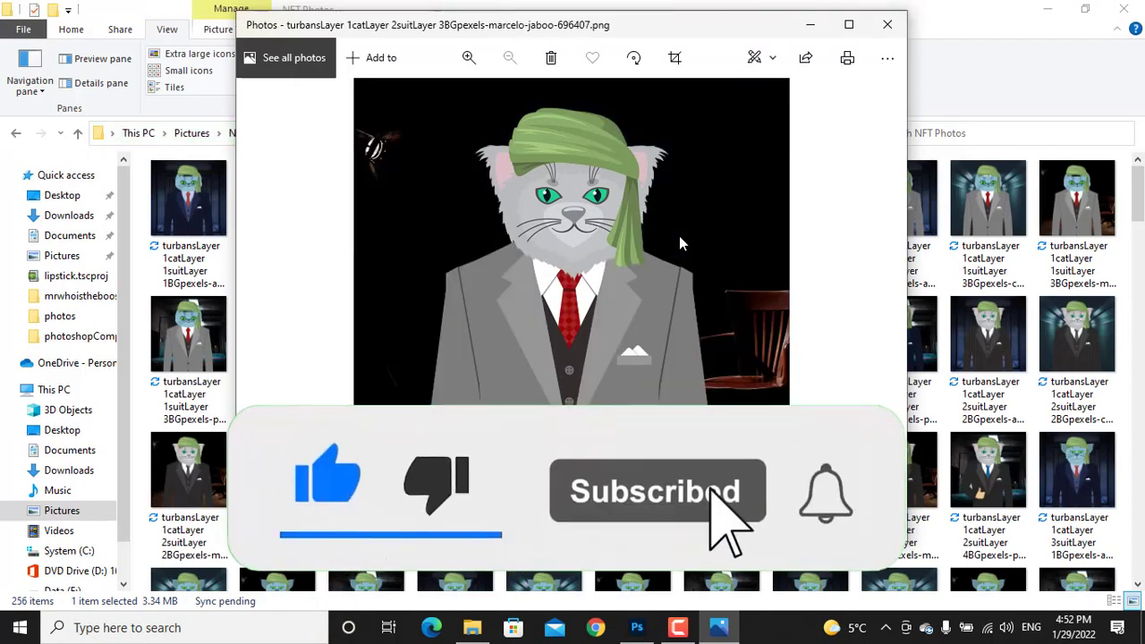
key(Right)
key(Right)
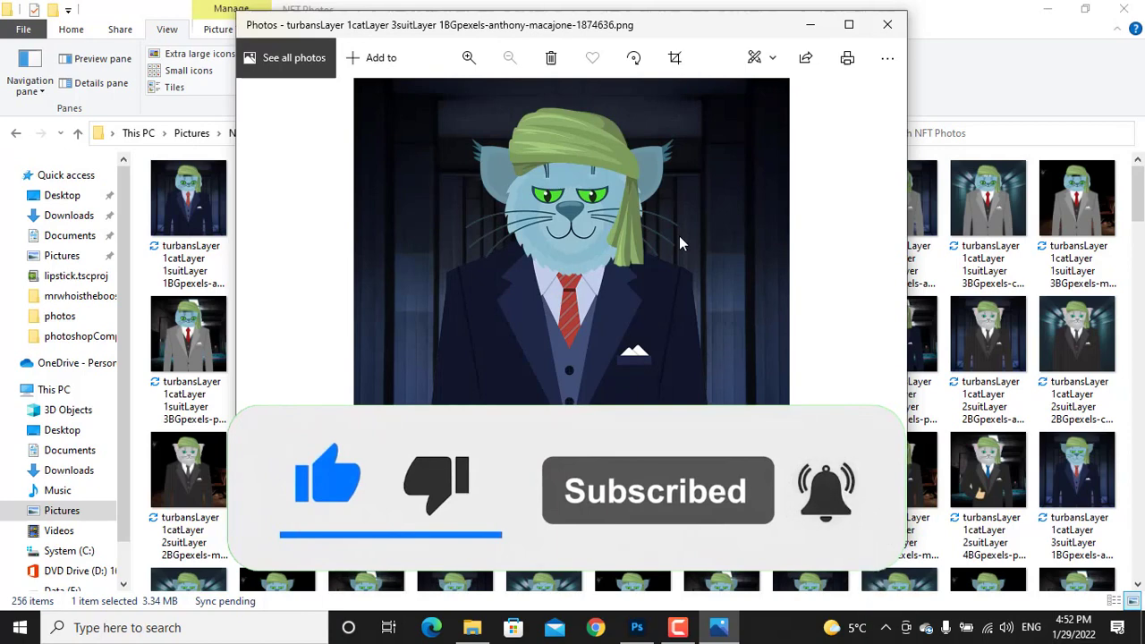
key(Right)
key(Right)
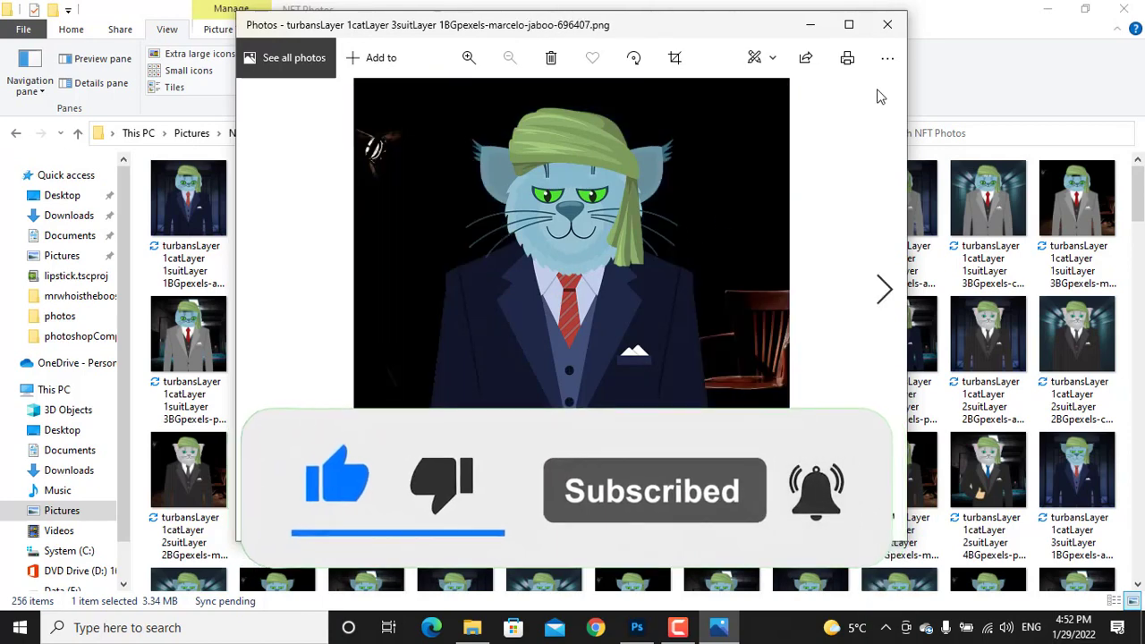
click(888, 24)
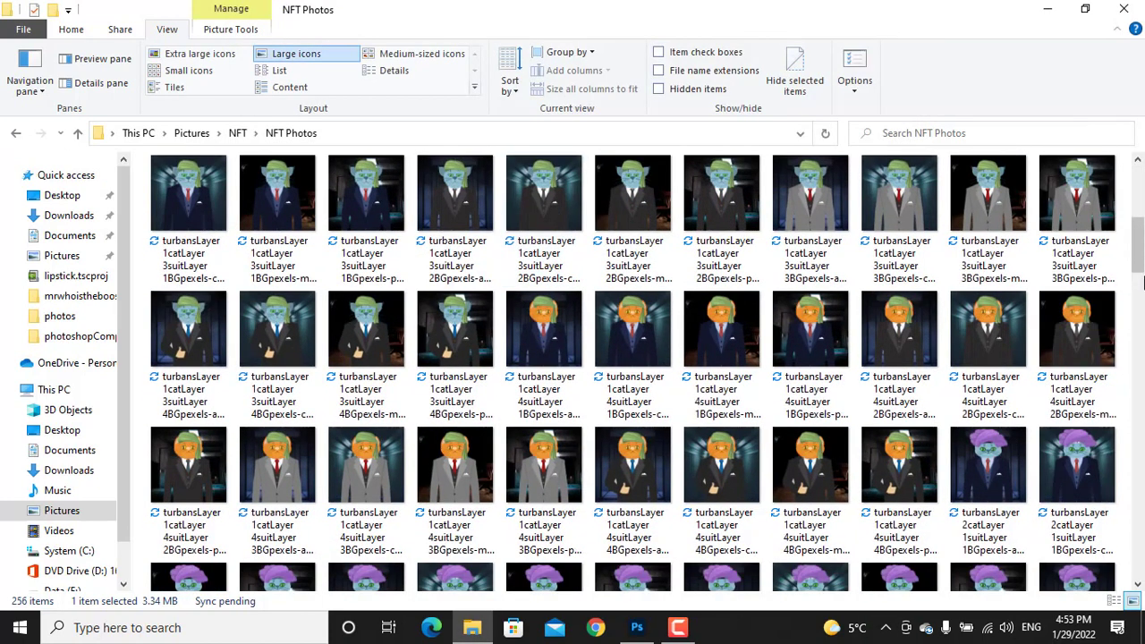